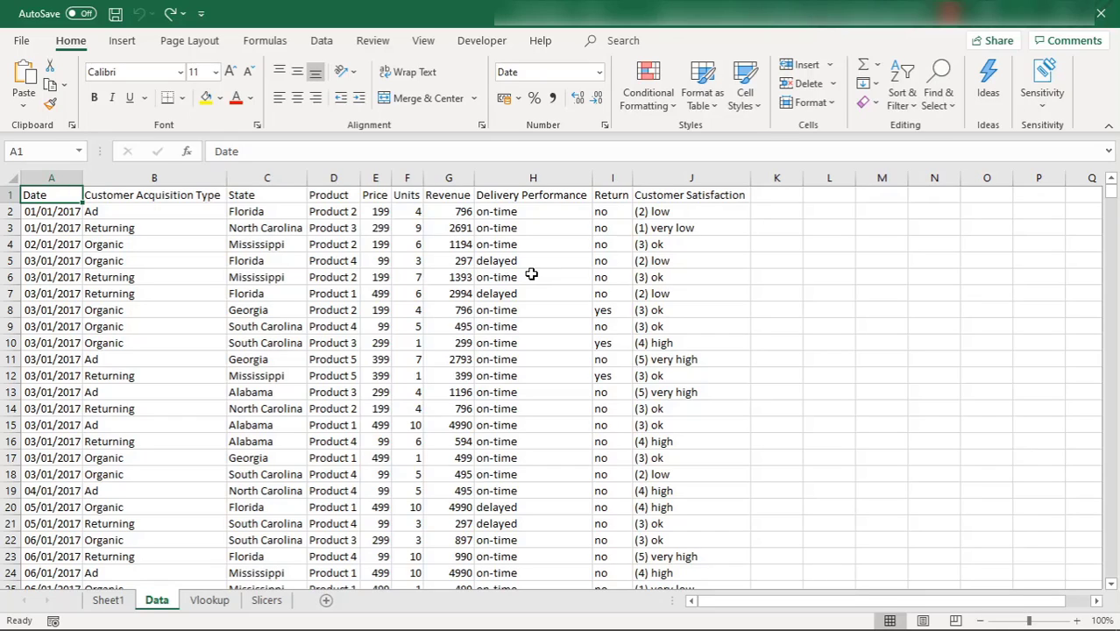
Search the Data sheet for "Product 1".
left_click(231, 259)
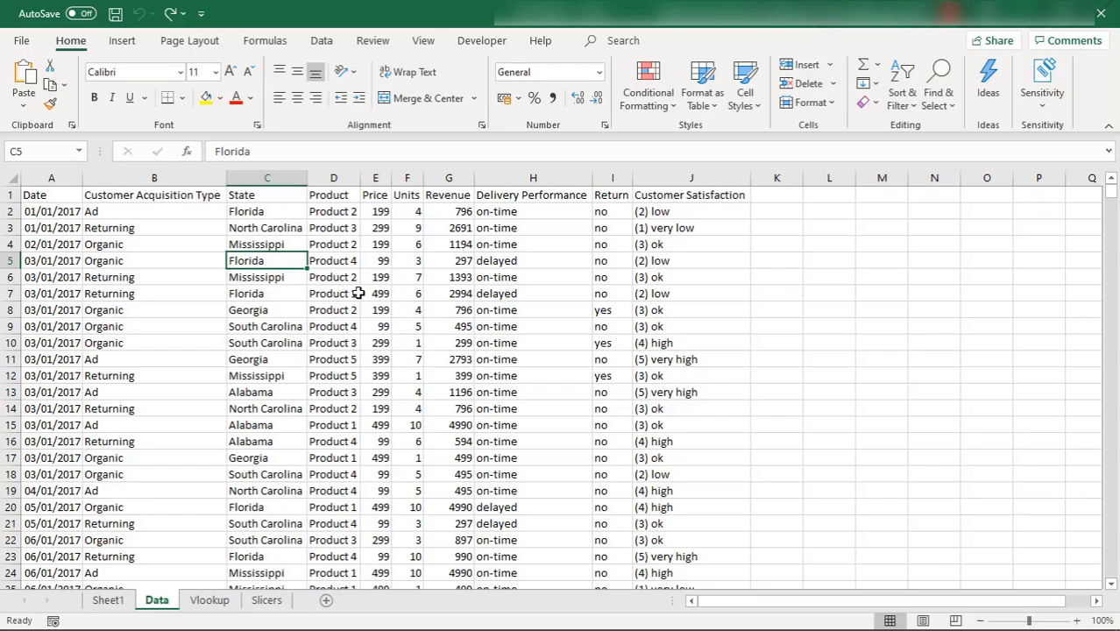
left_click(319, 298)
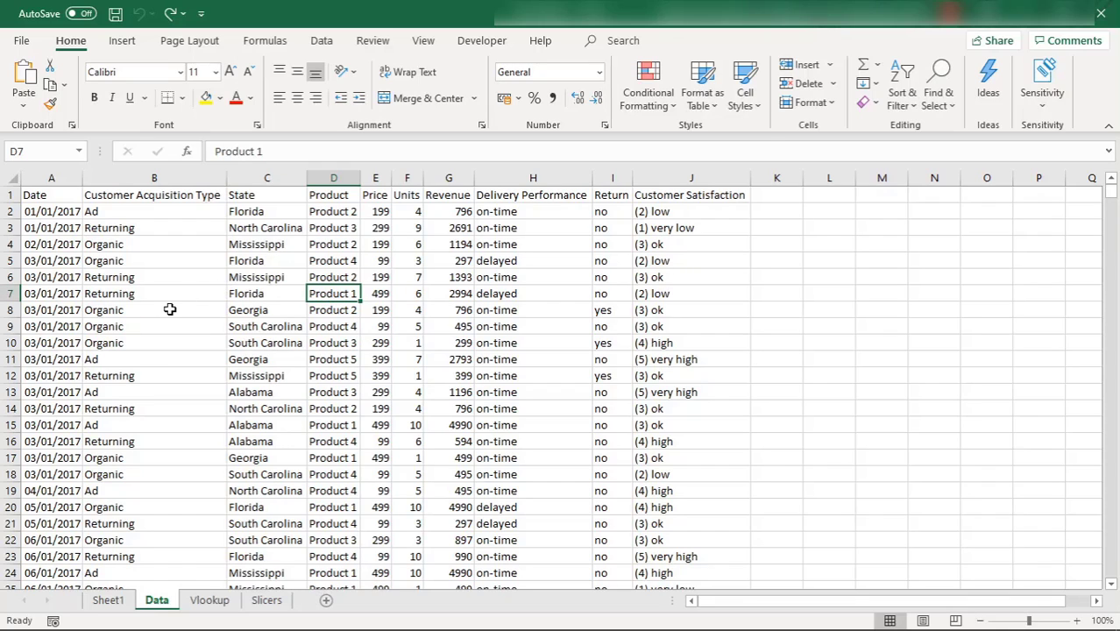
key("ctrl+f")
type("Prodi")
key("BackSpace")
type("uct")
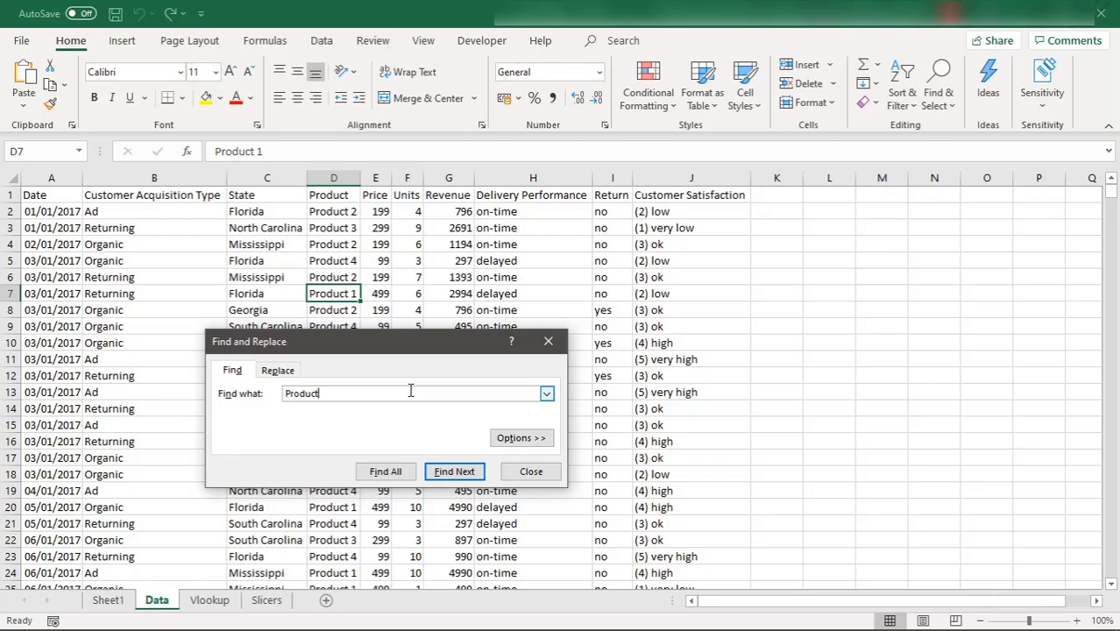
type(" 1")
key("Return")
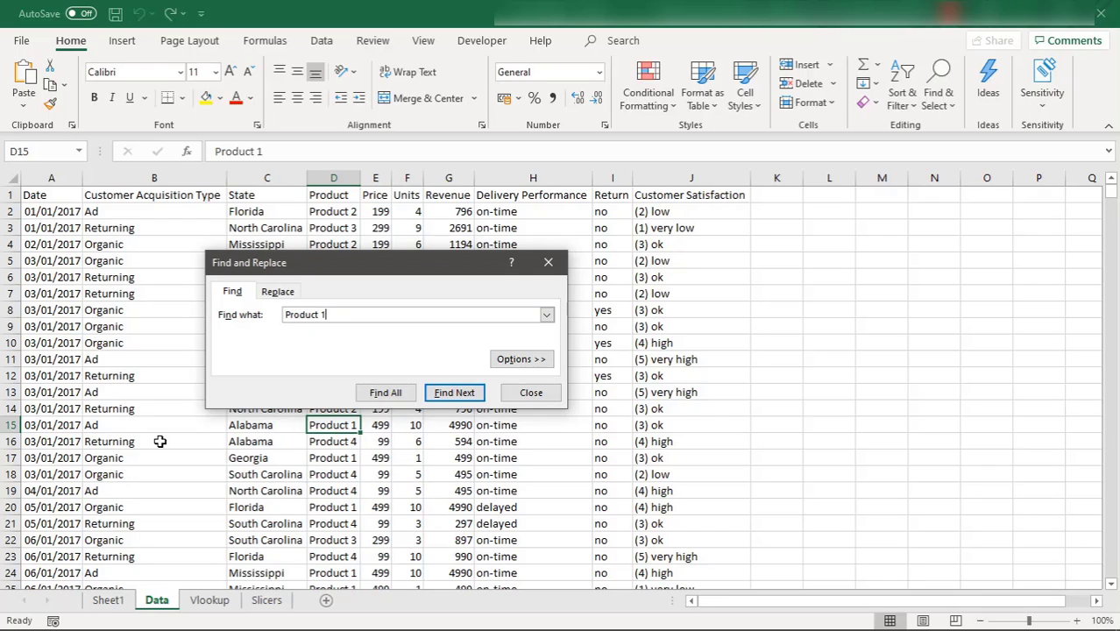
Search the Data sheet for "Product 5" and close the search.
key("BackSpace")
type("5")
key("Return")
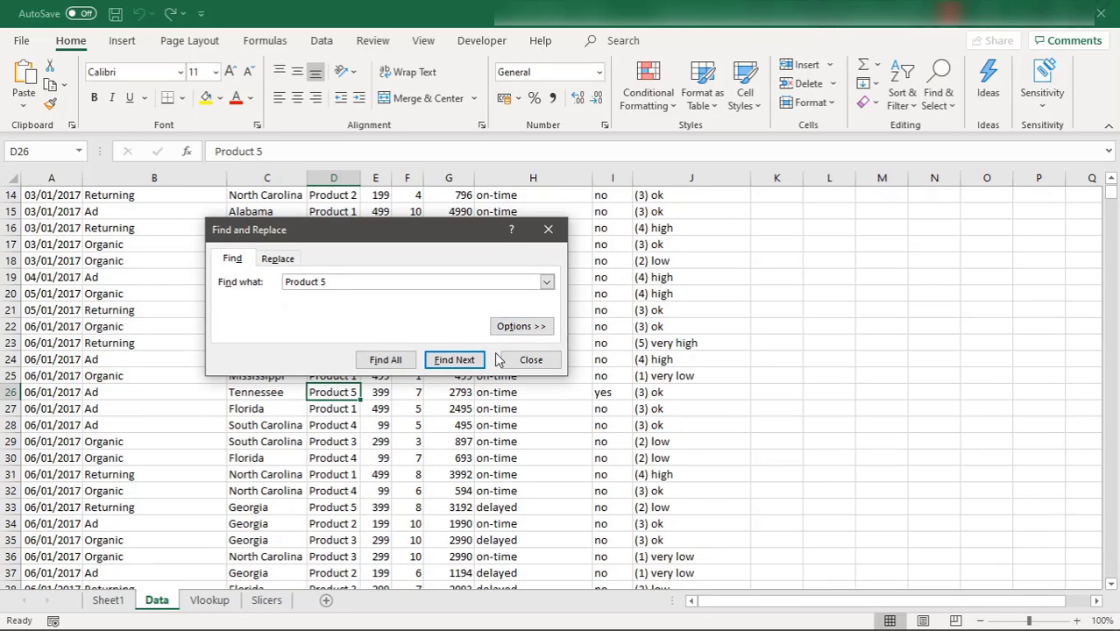
left_click(547, 229)
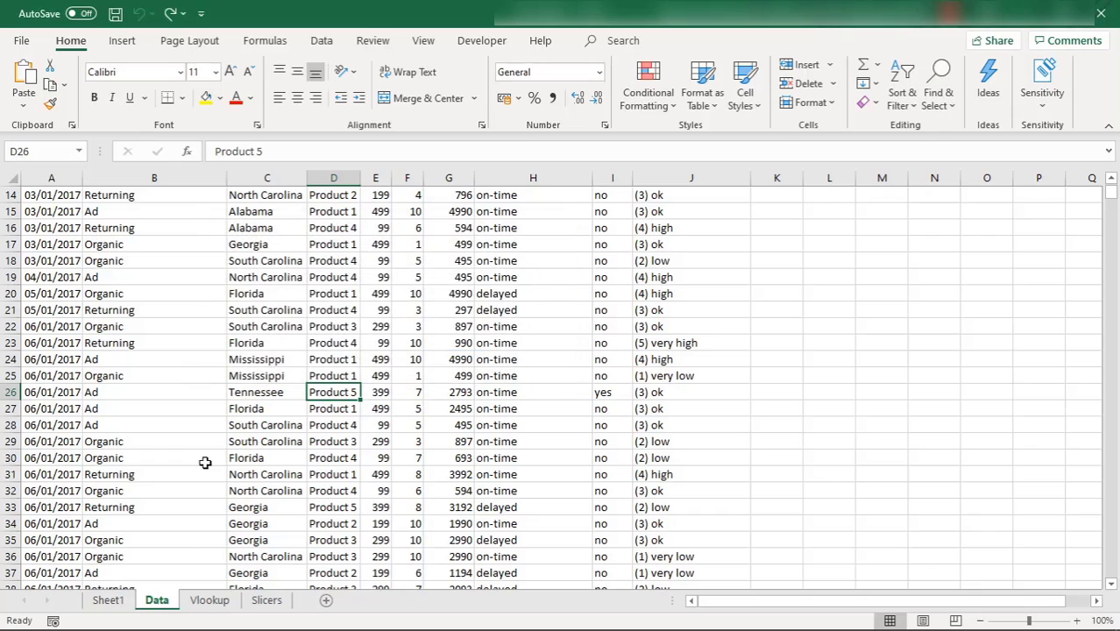
Compare the Date column and layout of the Vlookup sheet with those of the Data sheet.
left_click(209, 599)
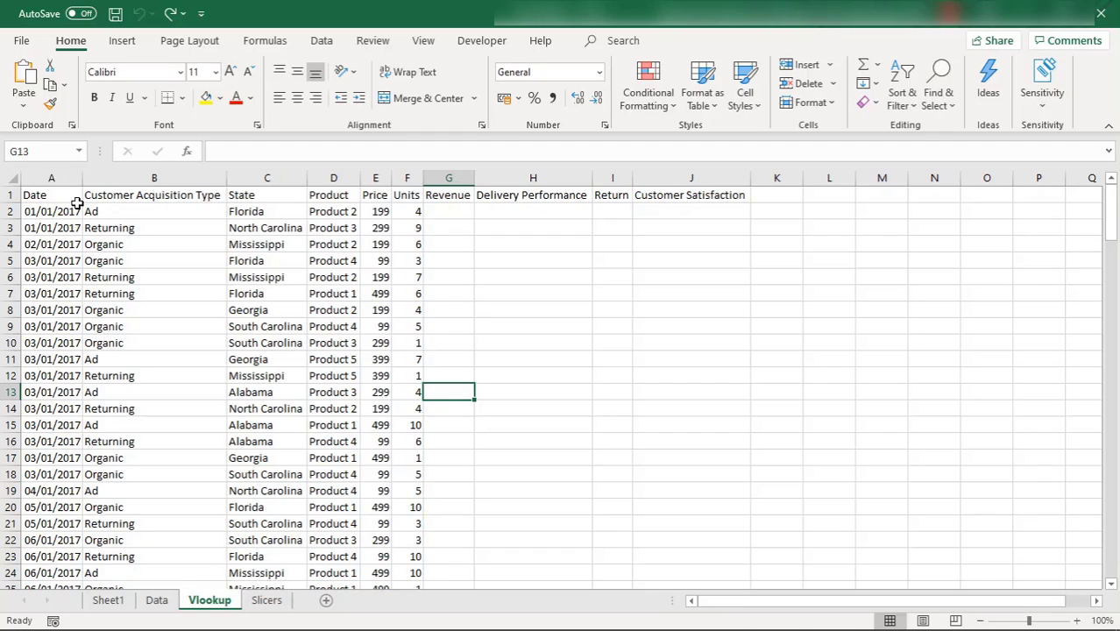
left_click(53, 178)
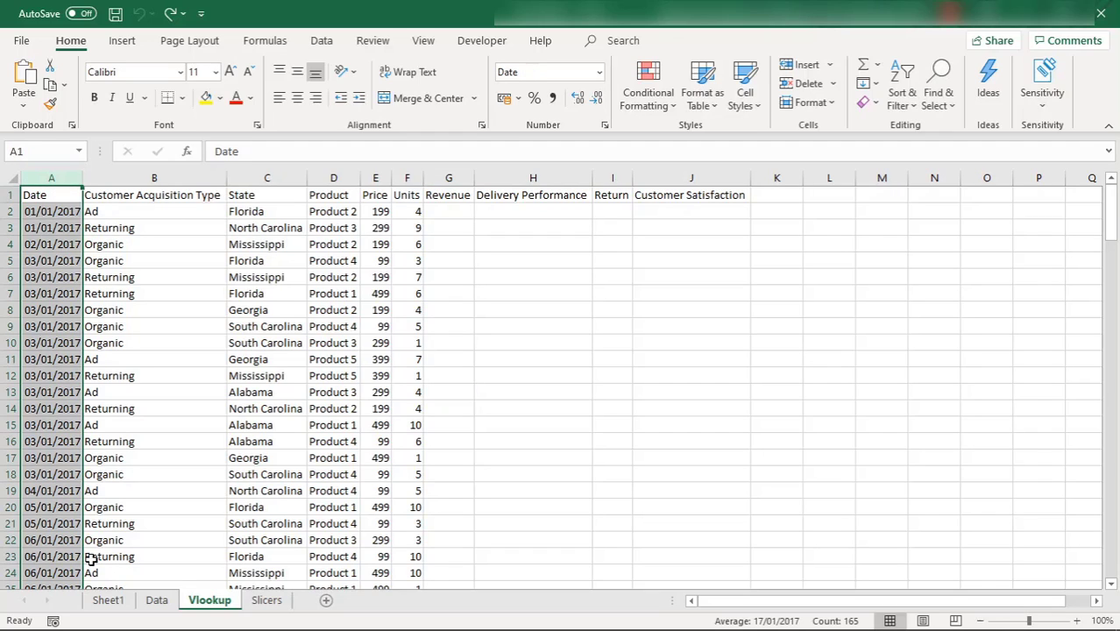
left_click(157, 600)
left_click(48, 178)
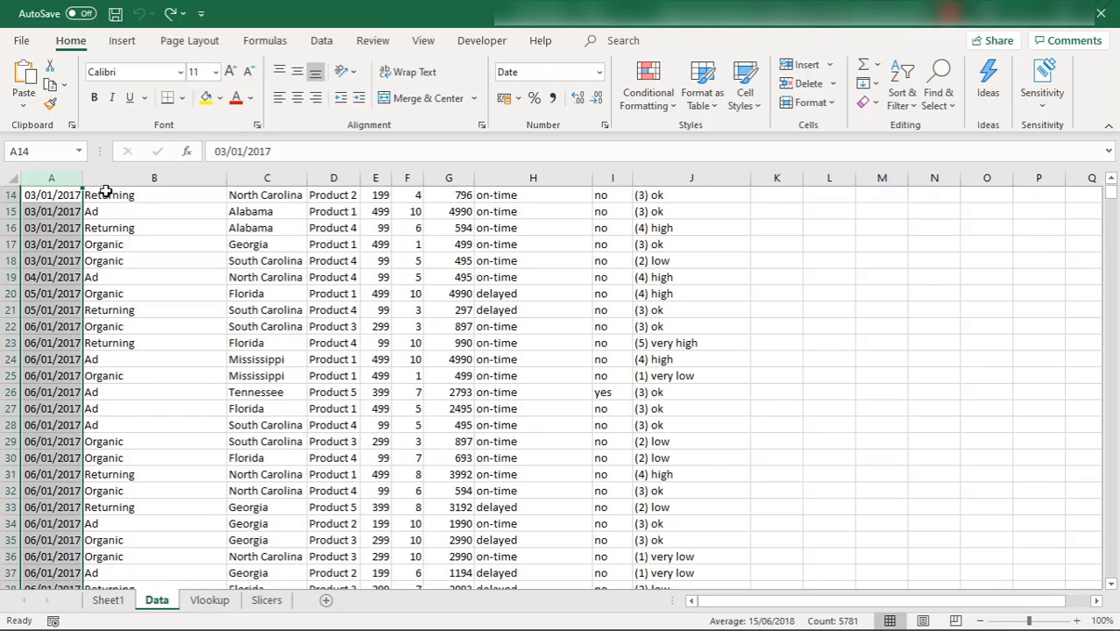
left_click(209, 600)
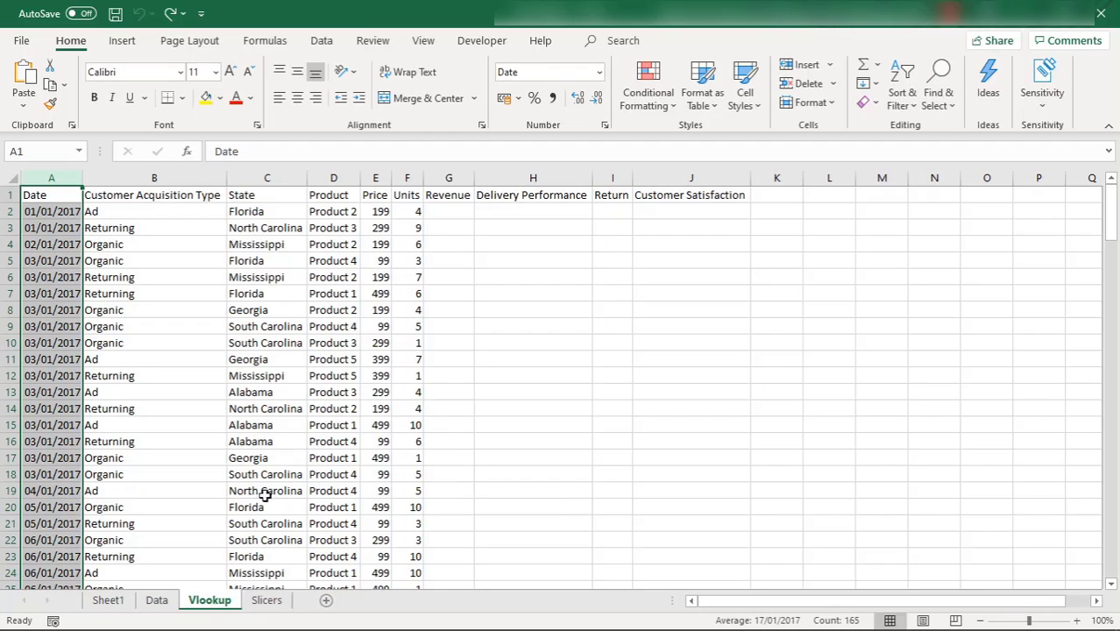
left_click(166, 601)
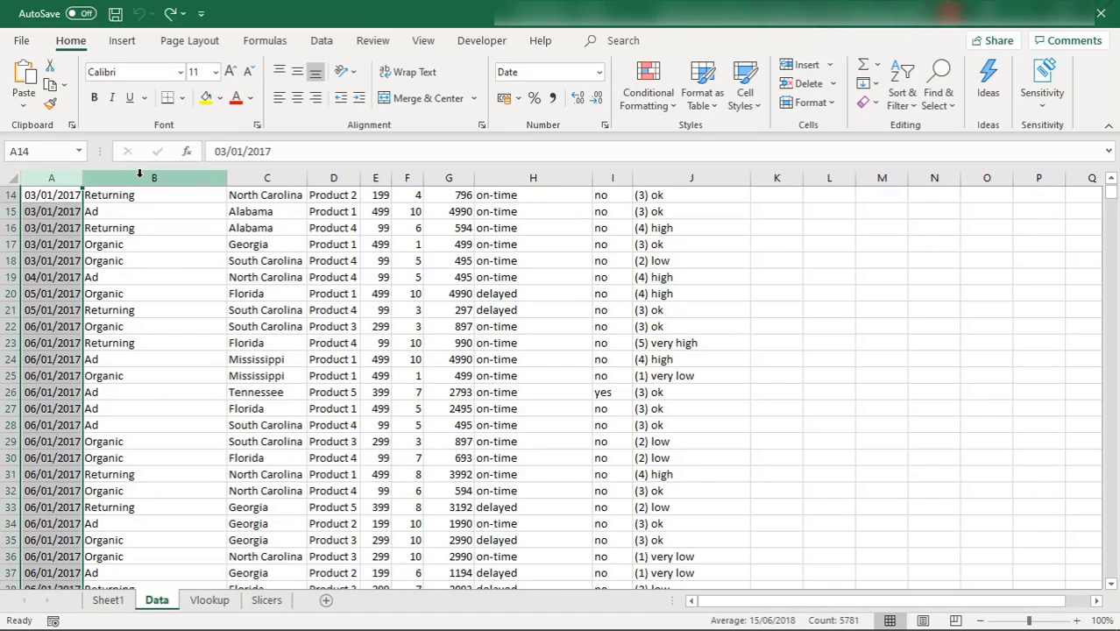
left_click(207, 600)
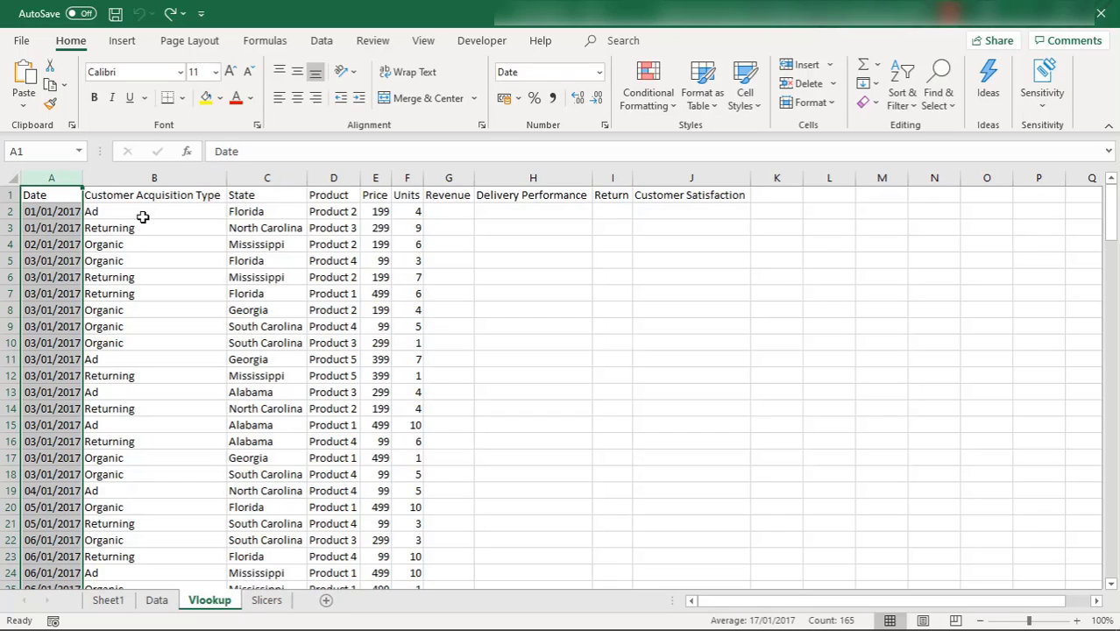
Start a VLOOKUP formula in Revenue cell G2 of the Vlookup sheet with B2 as the lookup value.
left_click(445, 210)
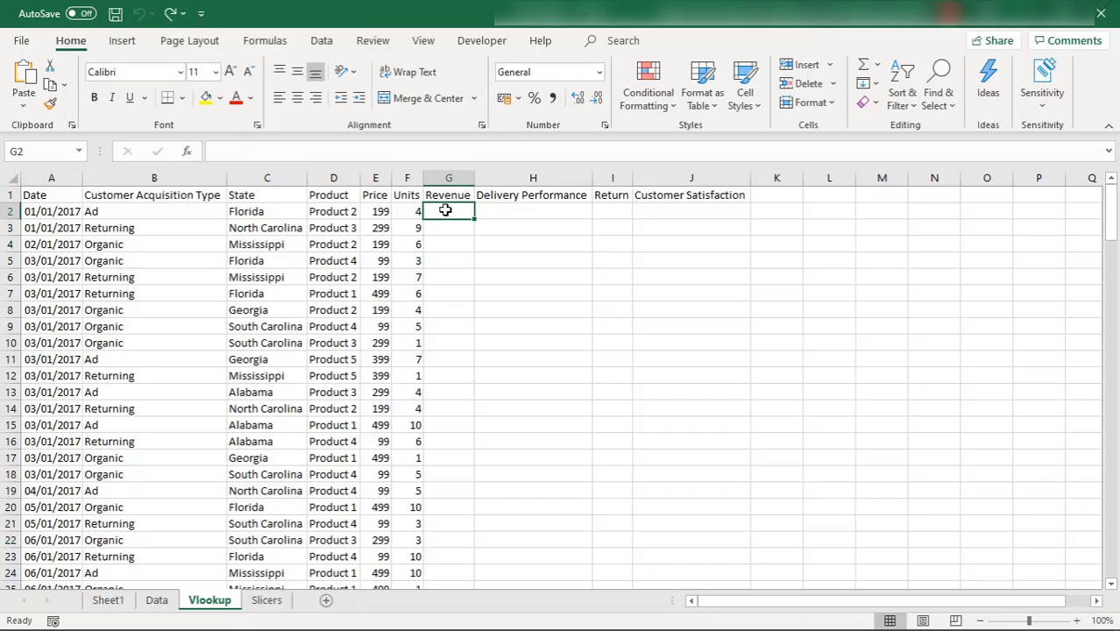
type("=")
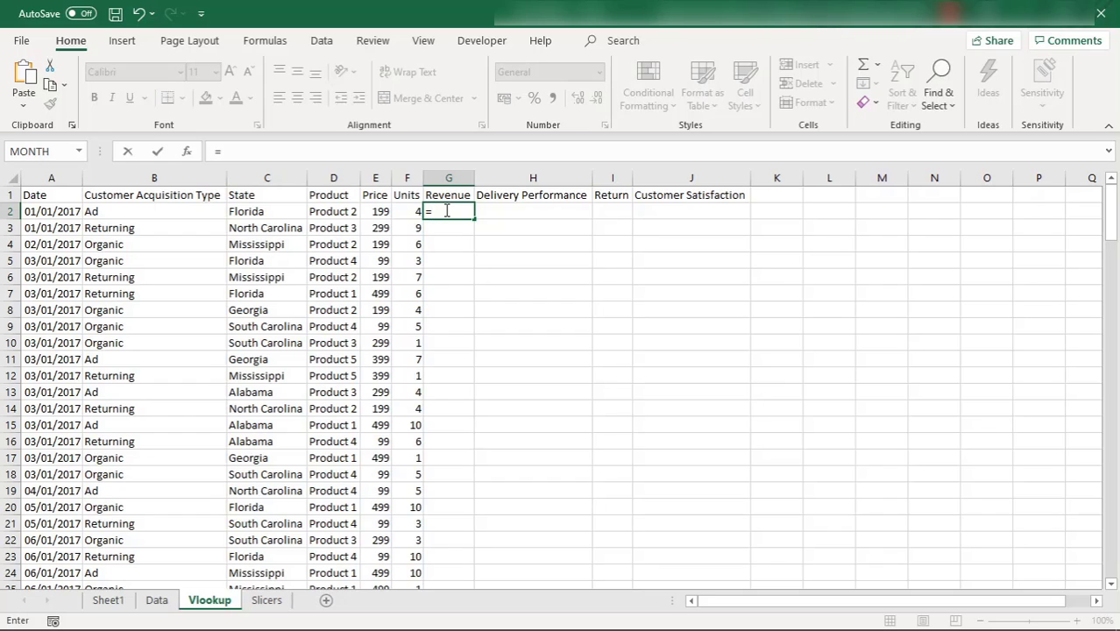
type("vl")
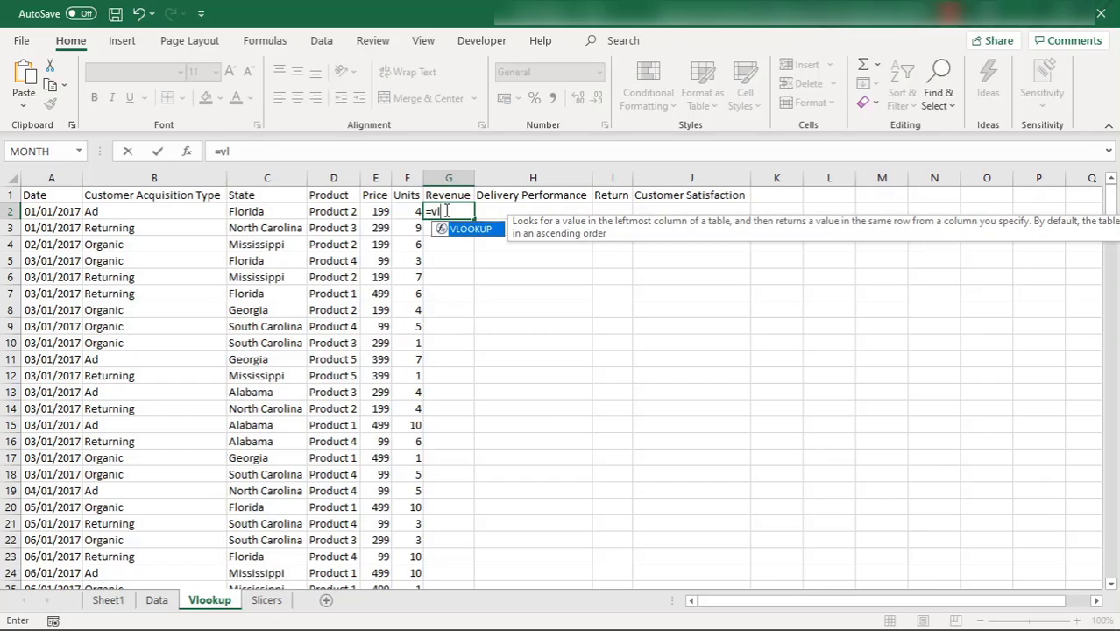
key("Tab")
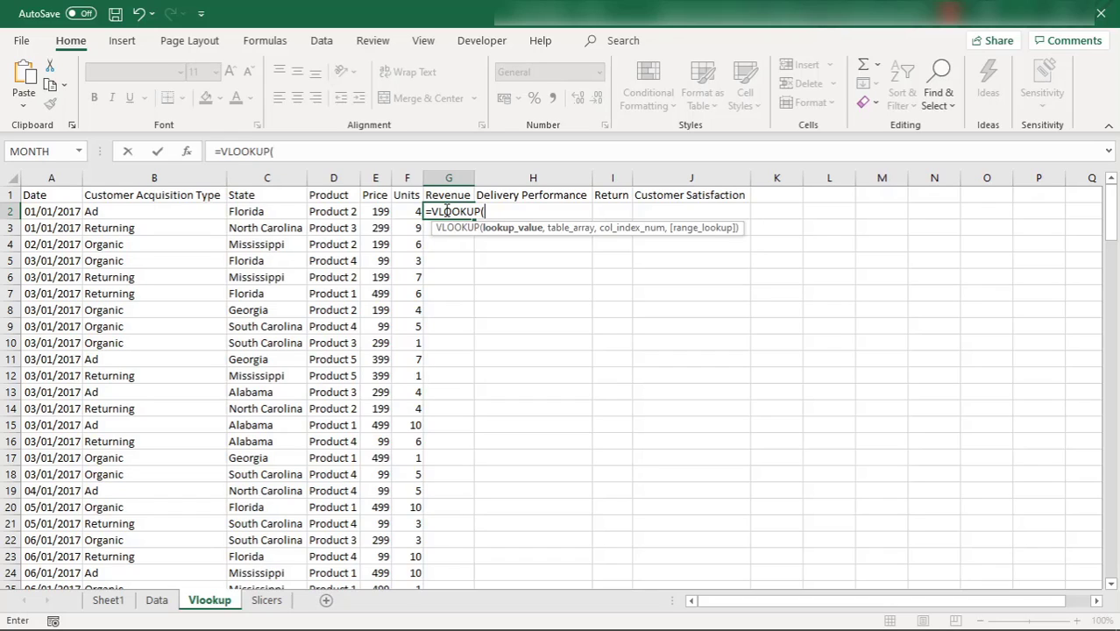
left_click(136, 210)
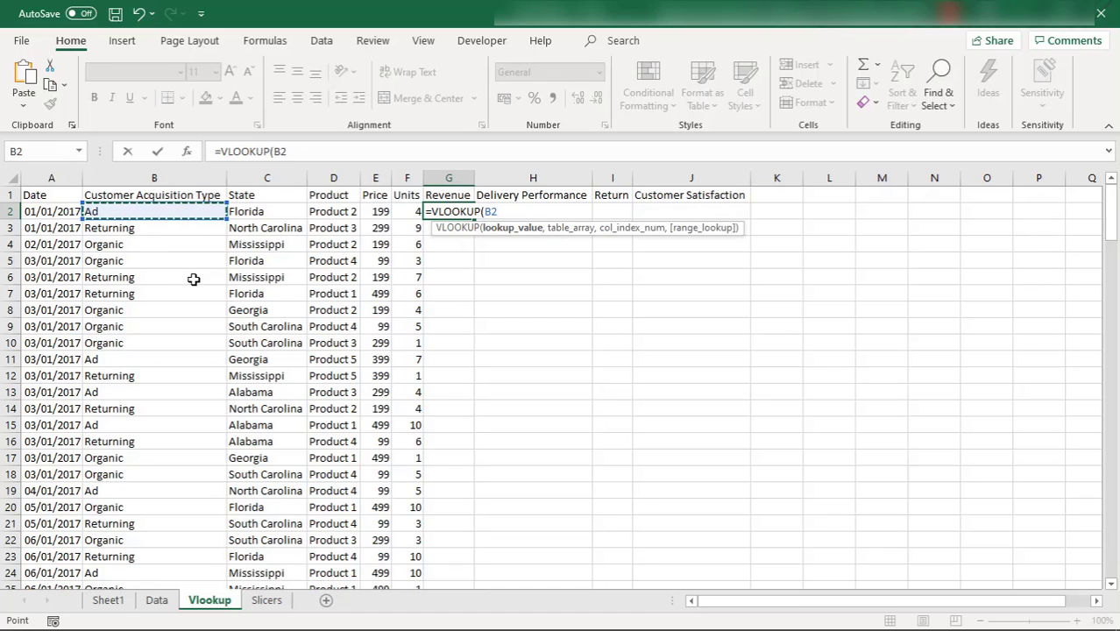
type(".")
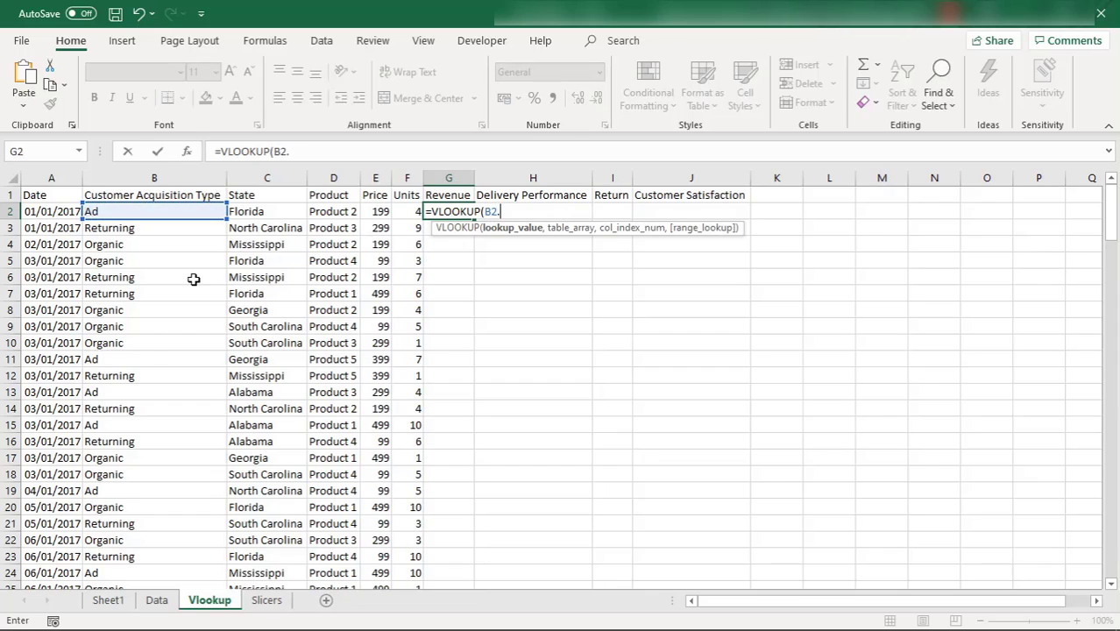
key("BackSpace")
type(",")
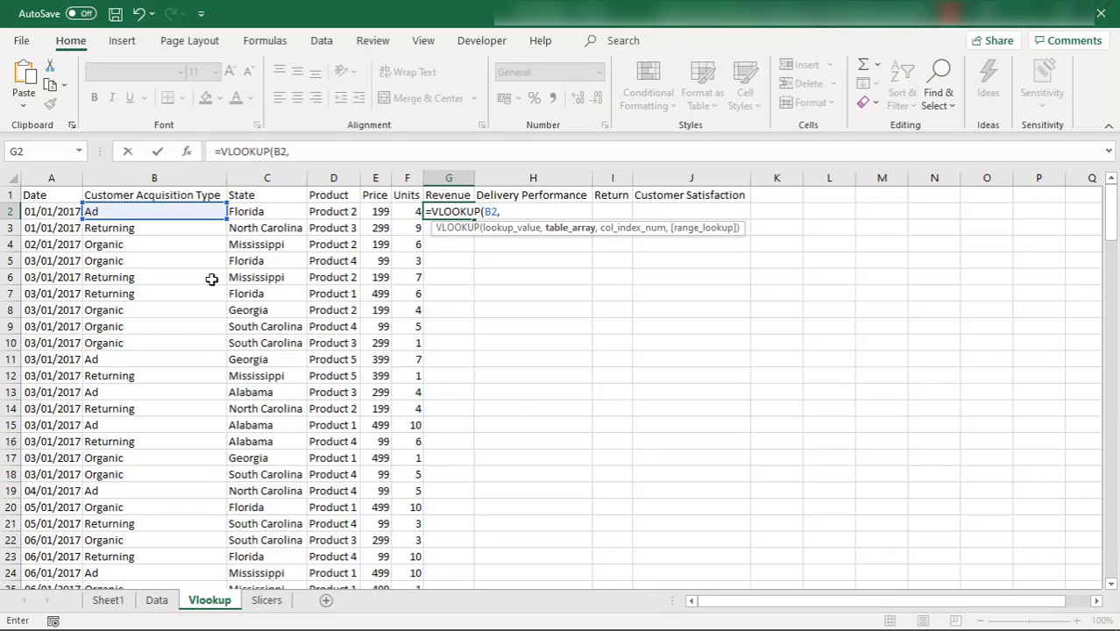
Set the VLOOKUP table array to columns B:J of the Data sheet.
left_click(159, 604)
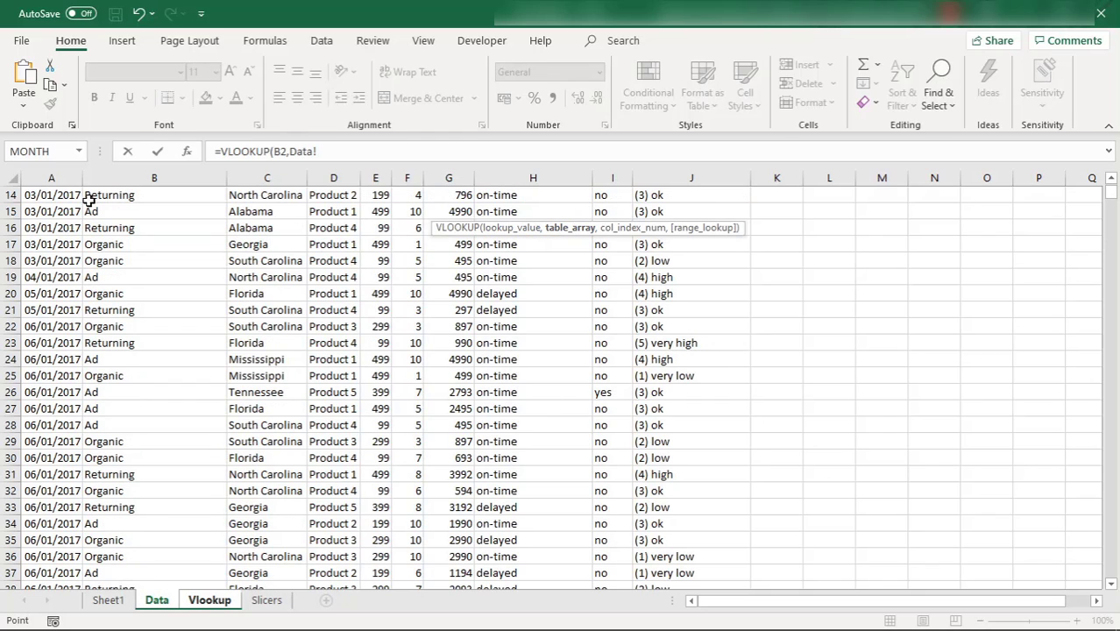
left_click_drag(96, 177, 658, 215)
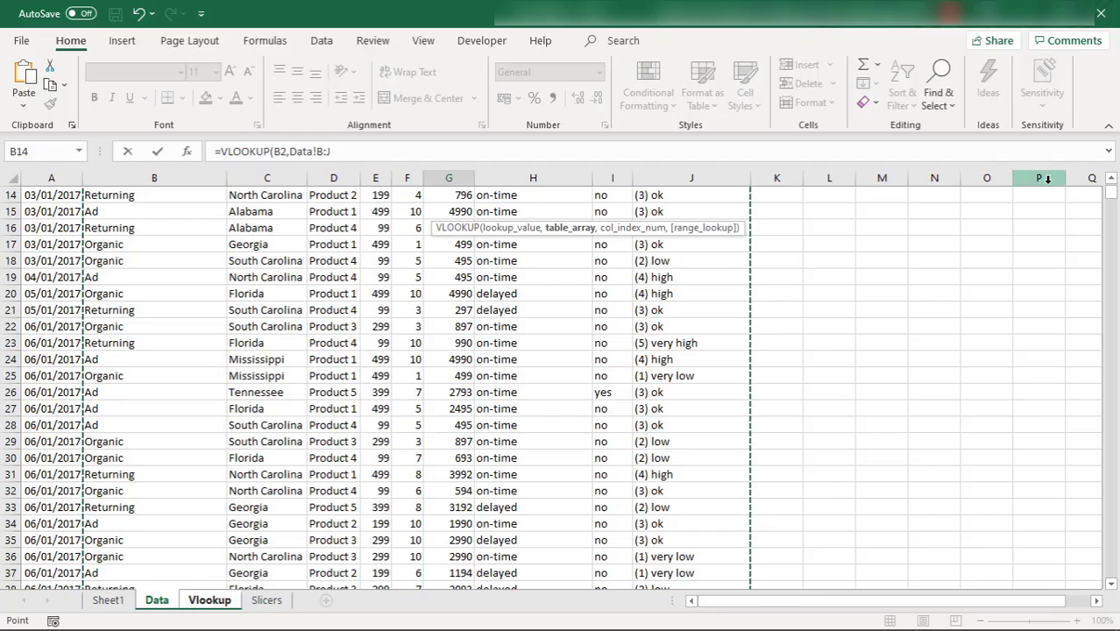
left_click(1113, 182)
left_click(1113, 182)
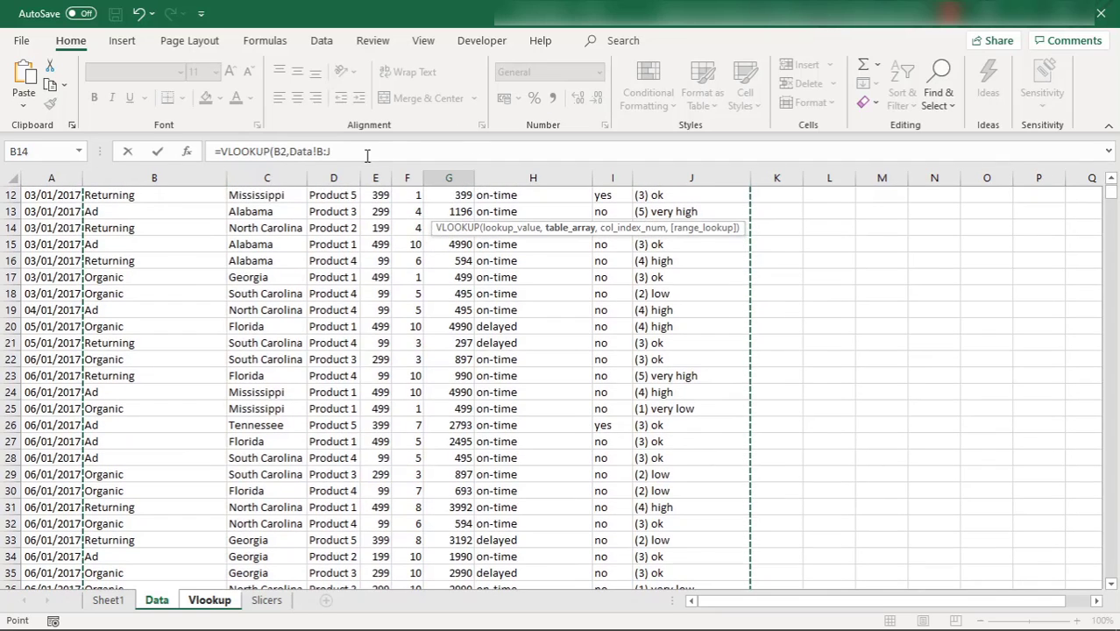
left_click(339, 150)
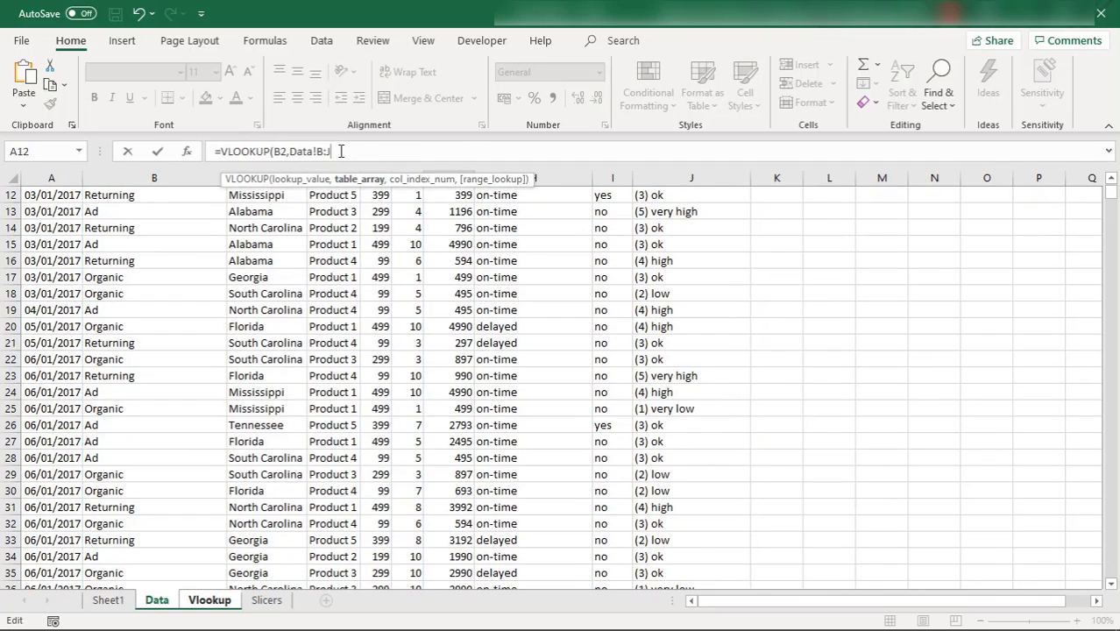
key("BackSpace")
type(",")
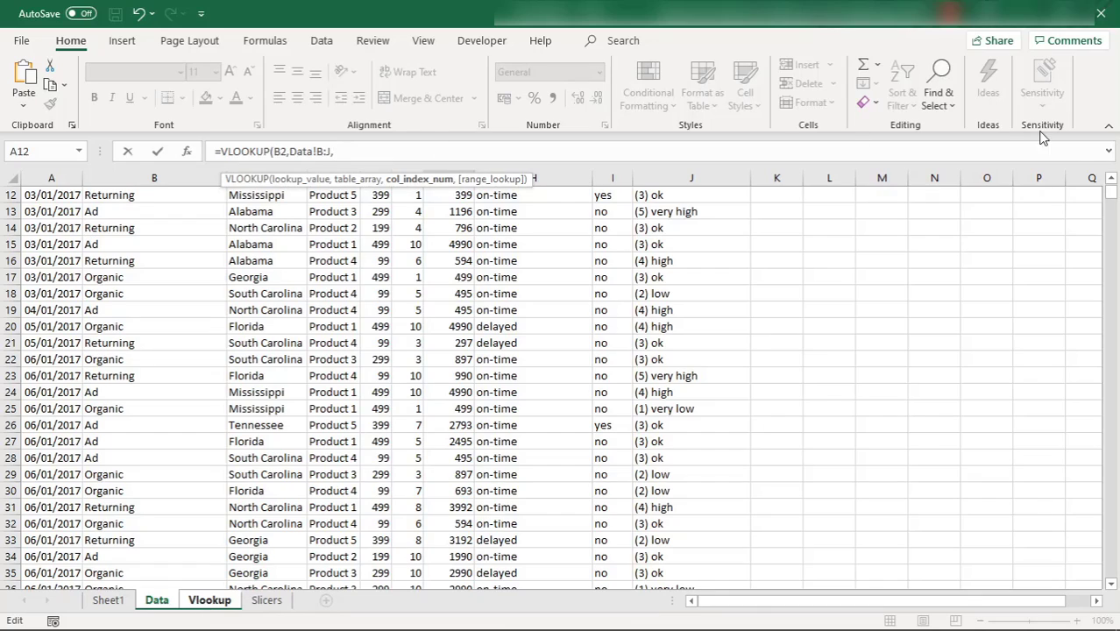
Count the columns from Customer Acquisition Type through Revenue on the Data sheet, clearing the stray cell reference from the formula.
left_click(1111, 178)
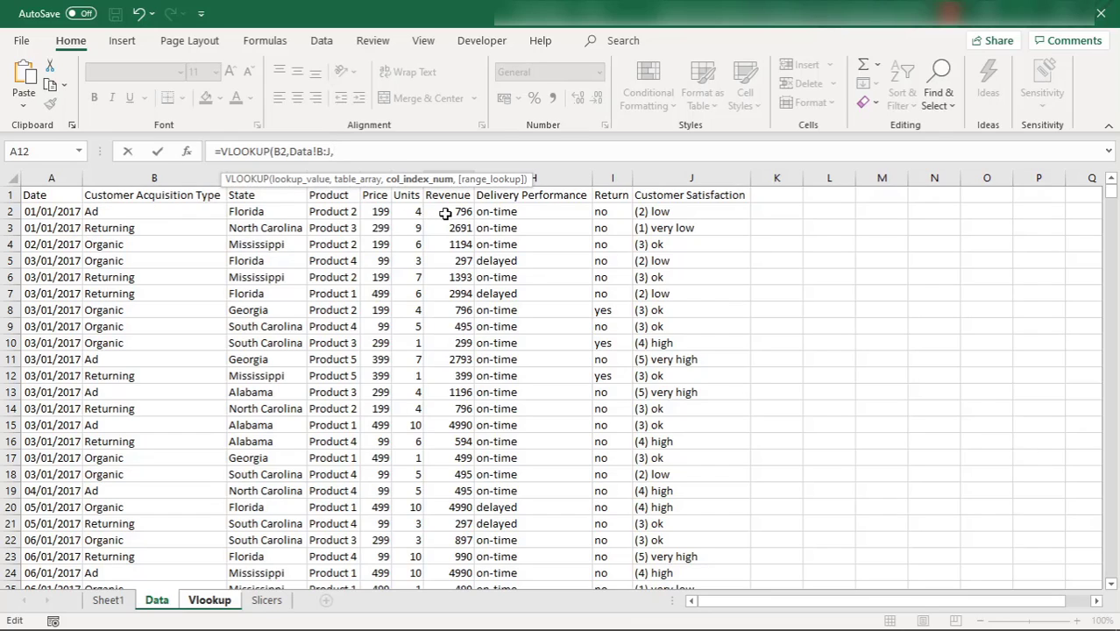
left_click(129, 209)
left_click(267, 211)
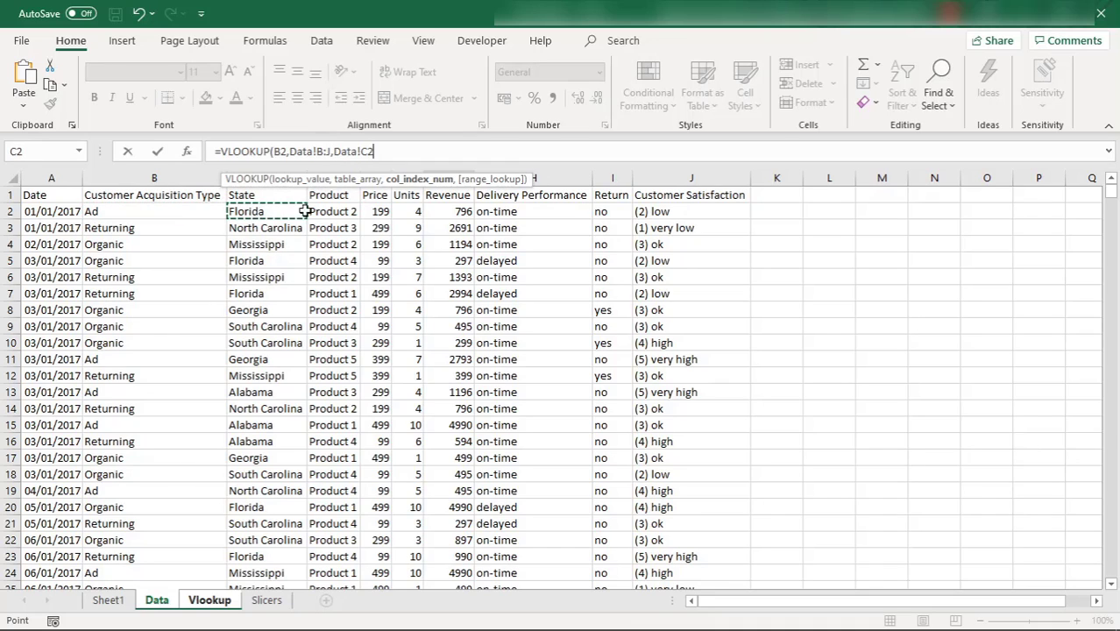
left_click(346, 211)
left_click(385, 211)
left_click(408, 211)
left_click(450, 211)
key("BackSpace")
key("BackSpace")
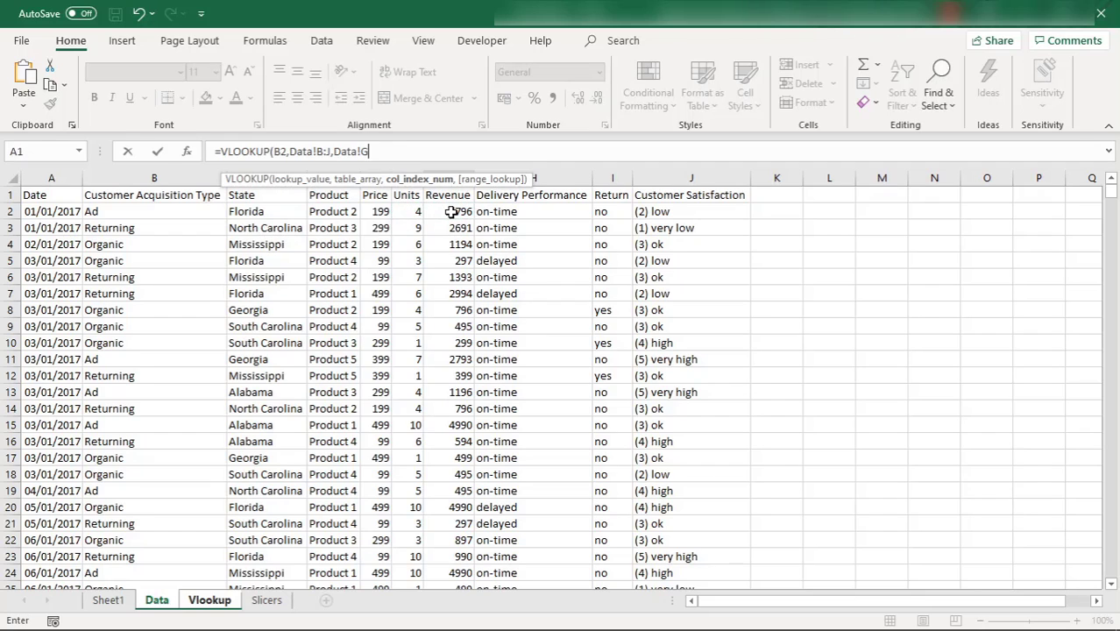
key("BackSpace")
key("BackSpace")
key("BackSpace")
key("BackSpace")
key("BackSpace")
key("BackSpace")
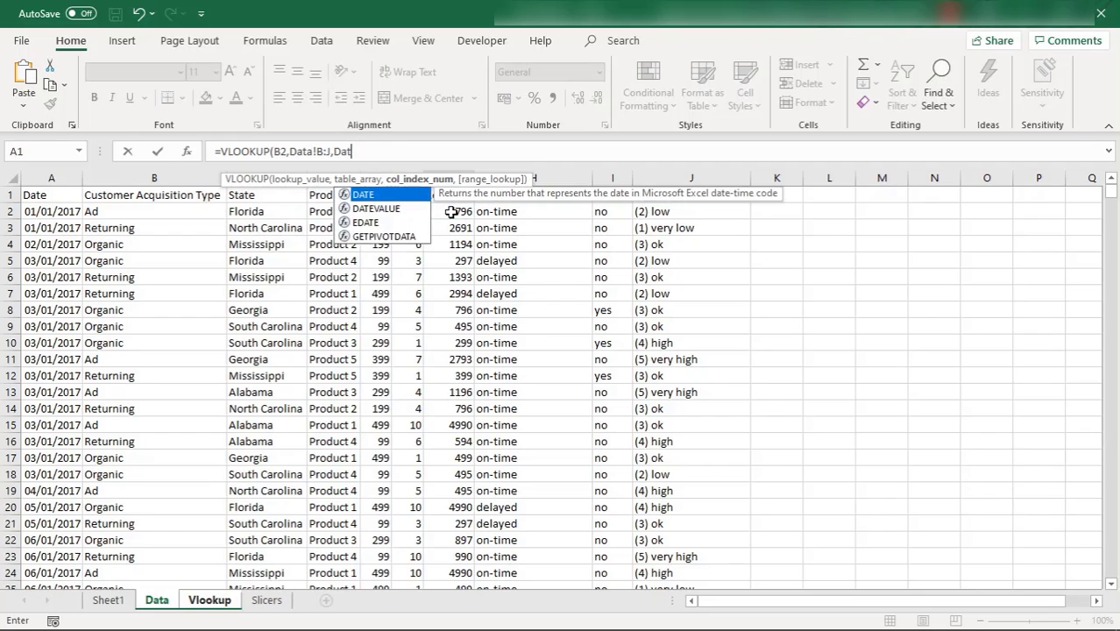
Complete the VLOOKUP with column index 6 and exact match 0, giving =VLOOKUP(B2,Data!B:J,6,0).
type(",6,")
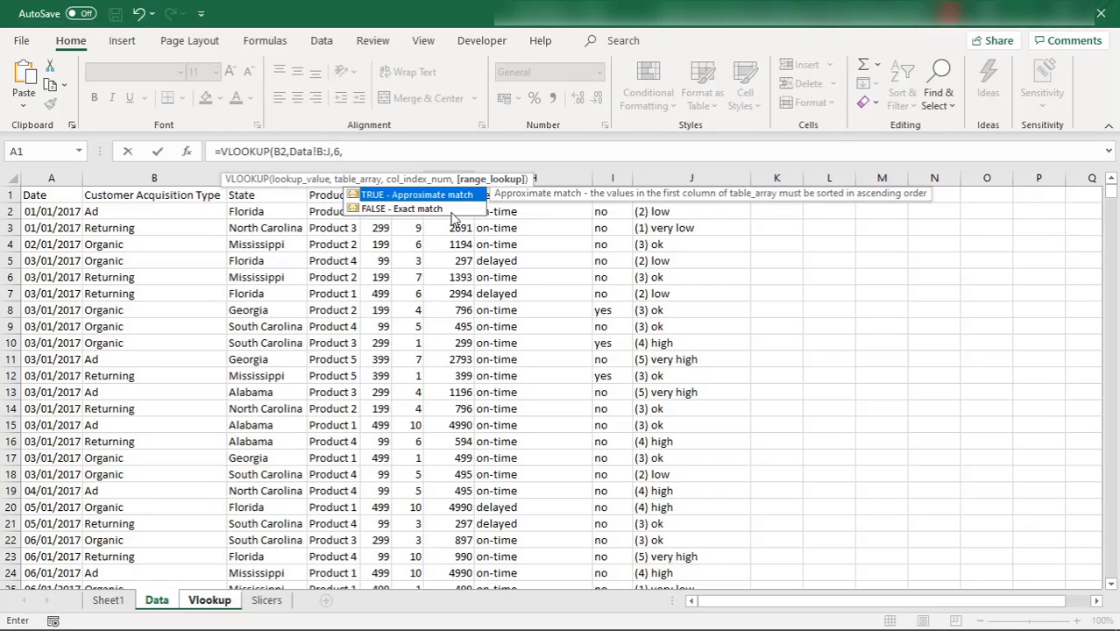
type("0)")
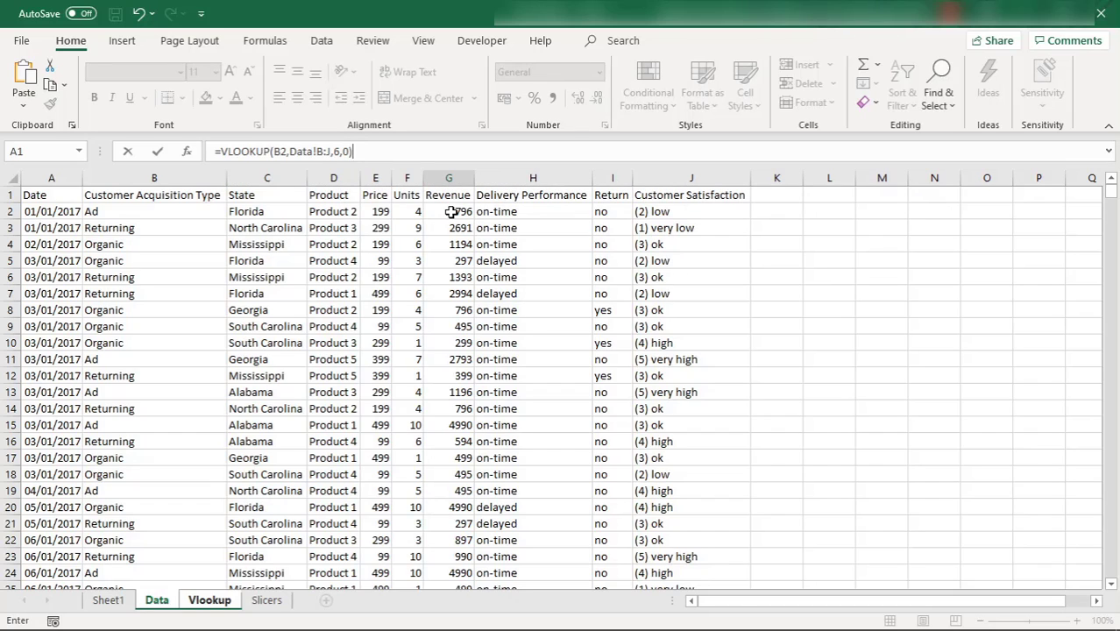
key("Return")
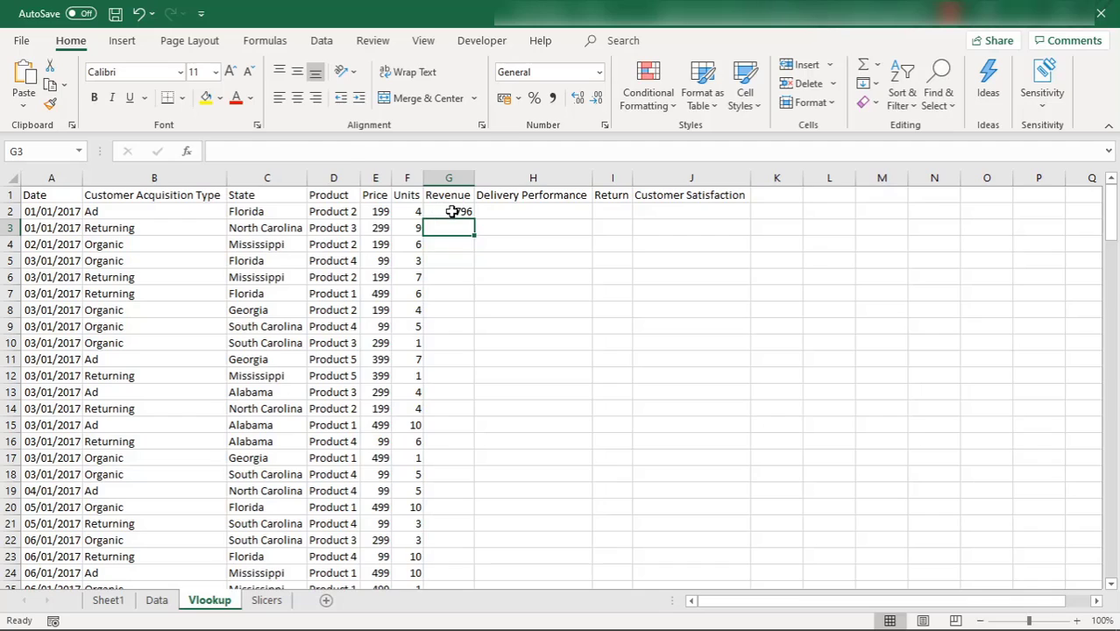
Check the lookup result in G2 of the Vlookup sheet against the row 2 values on the Data sheet.
left_click(447, 213)
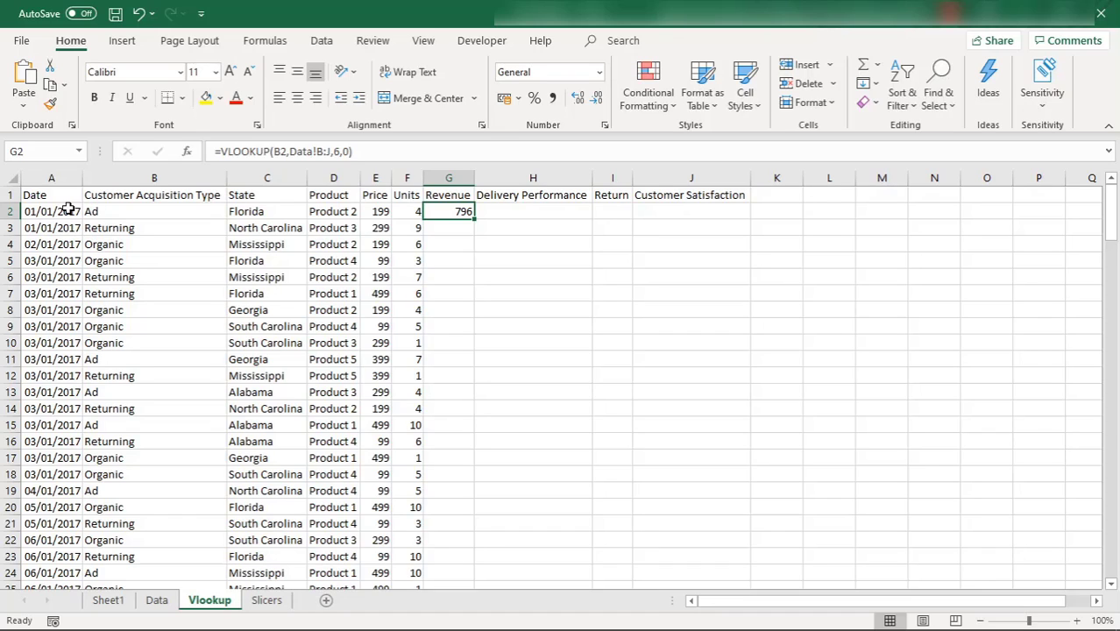
left_click(158, 601)
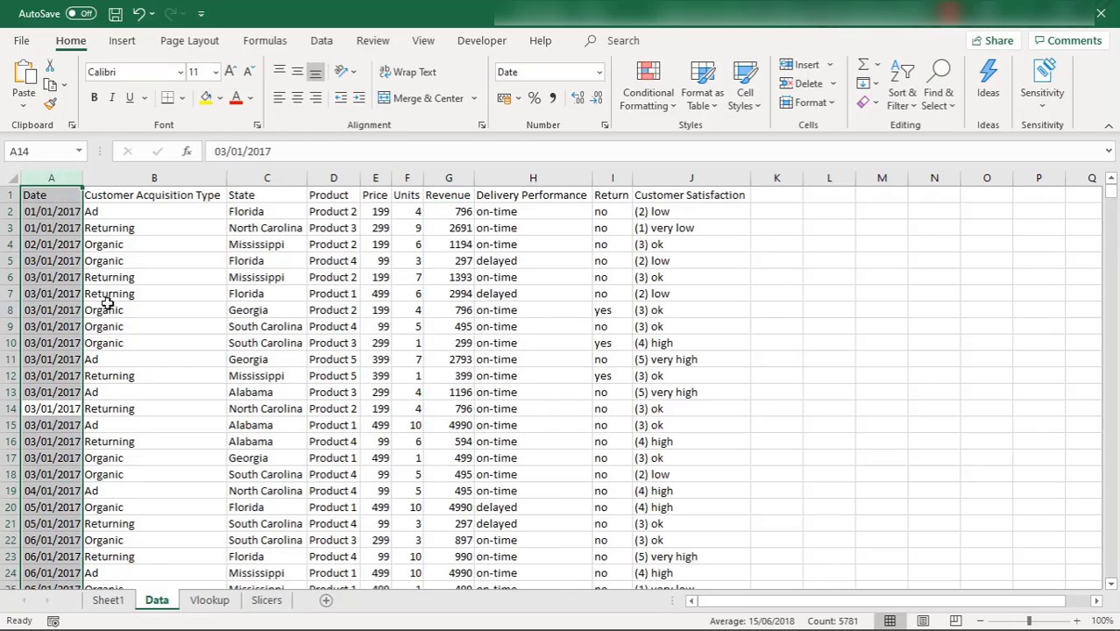
left_click(91, 213)
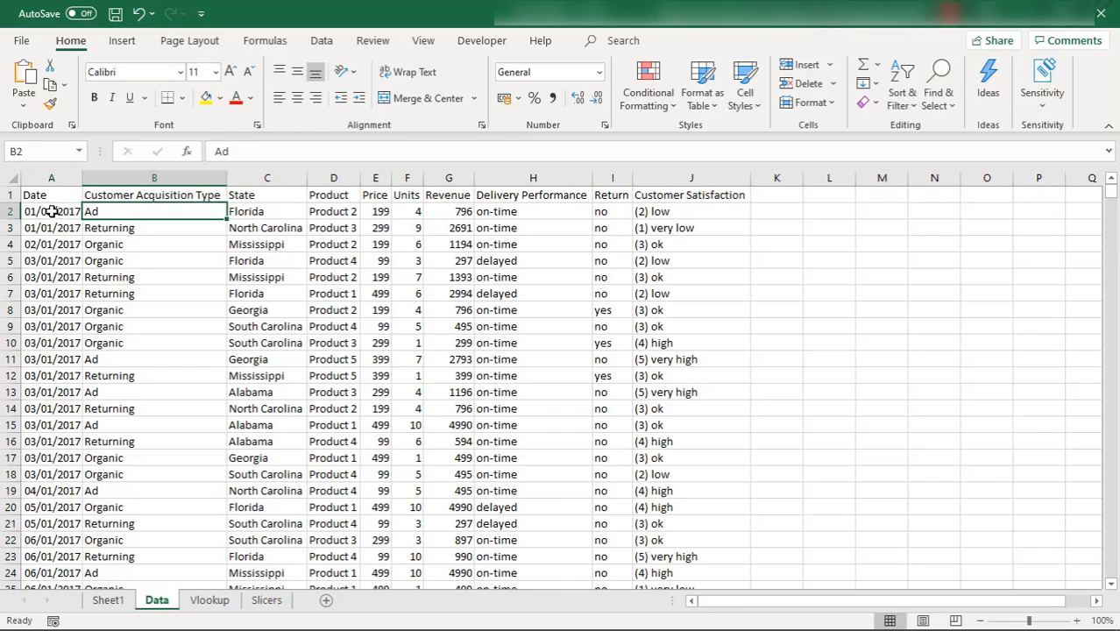
left_click(261, 211)
left_click(314, 211)
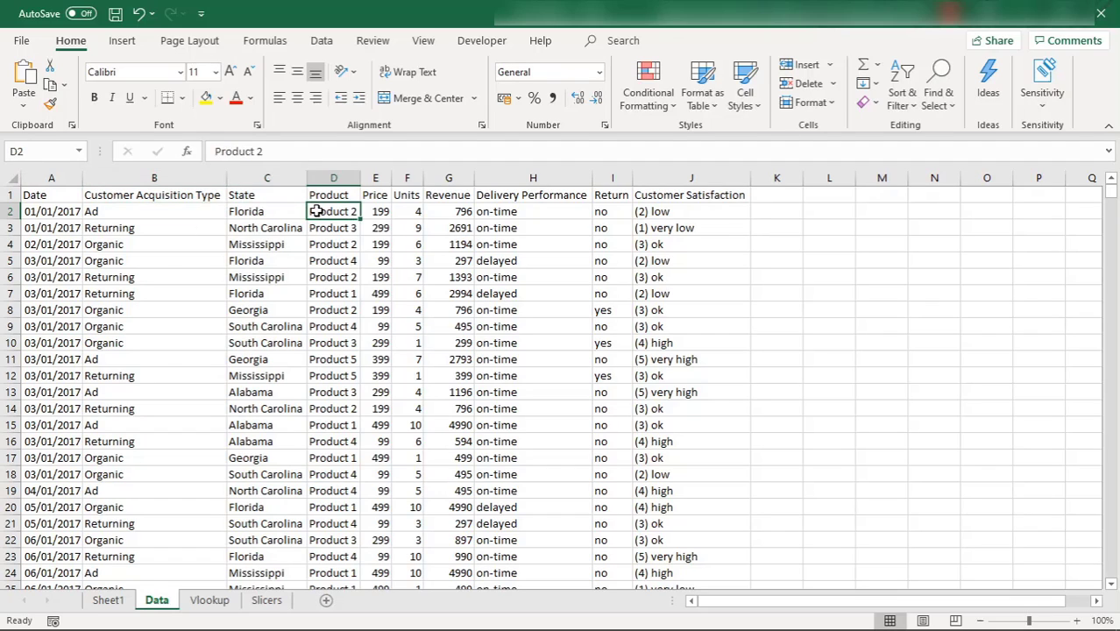
left_click(385, 212)
left_click(465, 211)
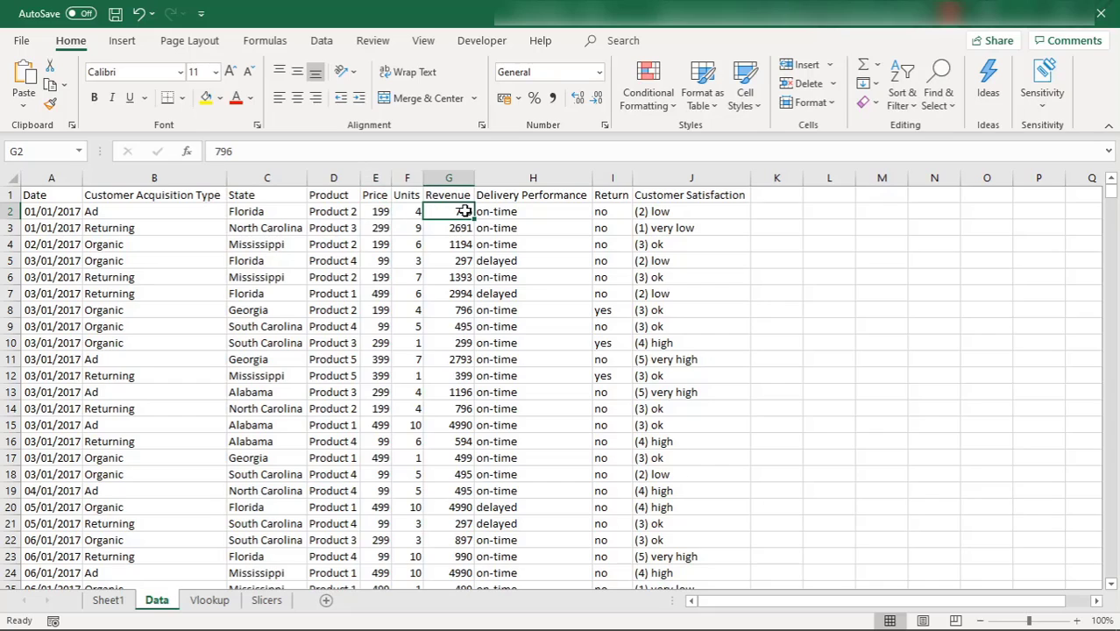
Fill the Revenue formula from G2 of the Vlookup sheet across to Customer Satisfaction cell J2.
left_click(209, 600)
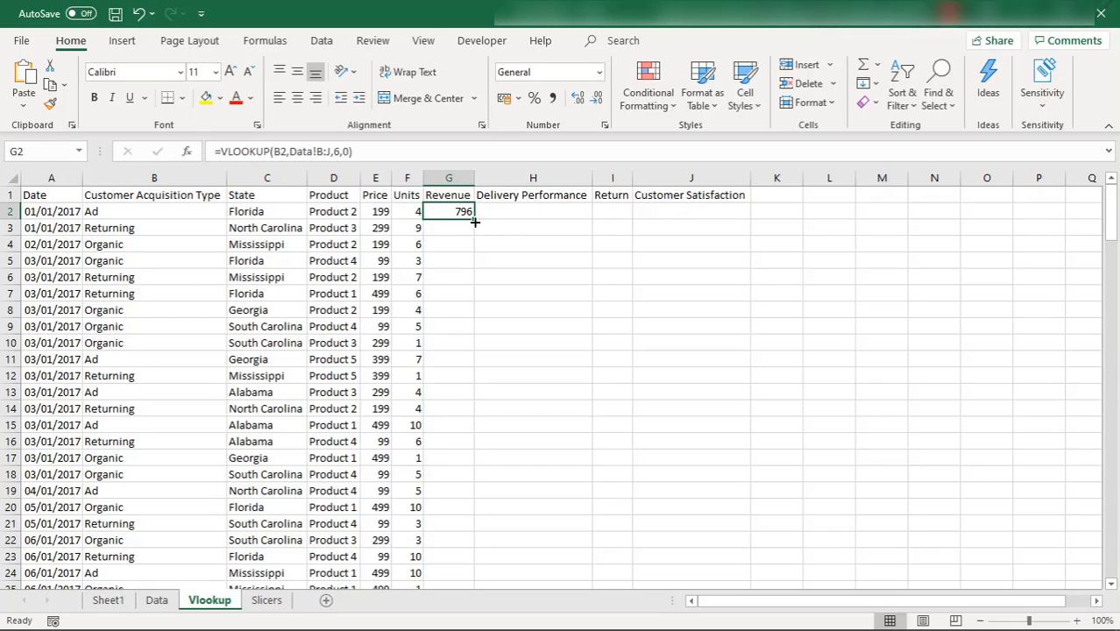
left_click_drag(474, 218, 722, 212)
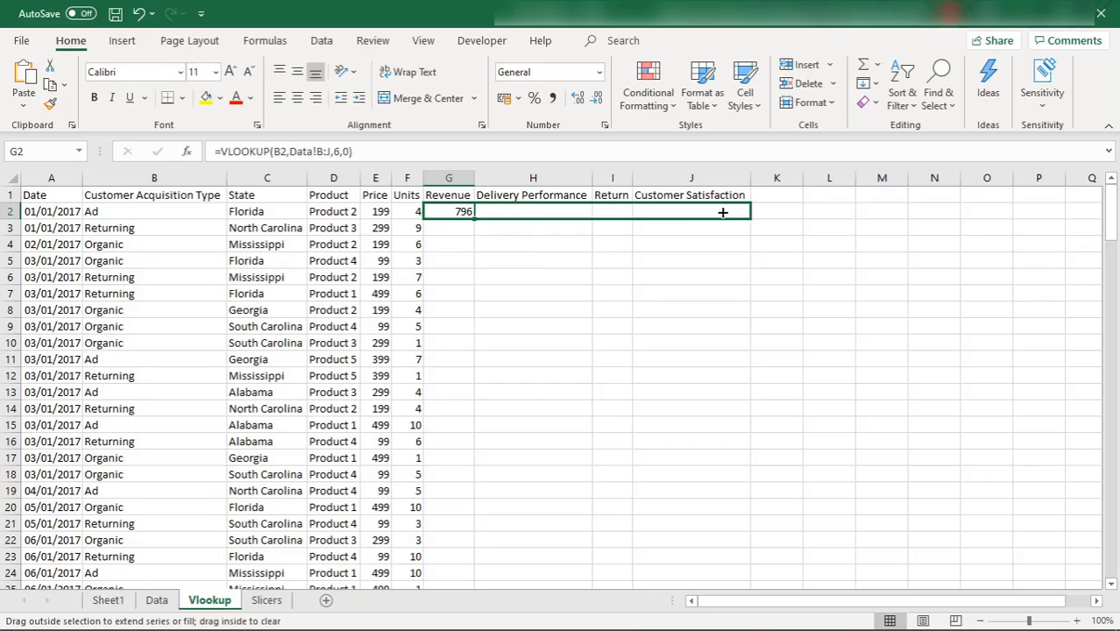
left_click_drag(723, 212, 724, 214)
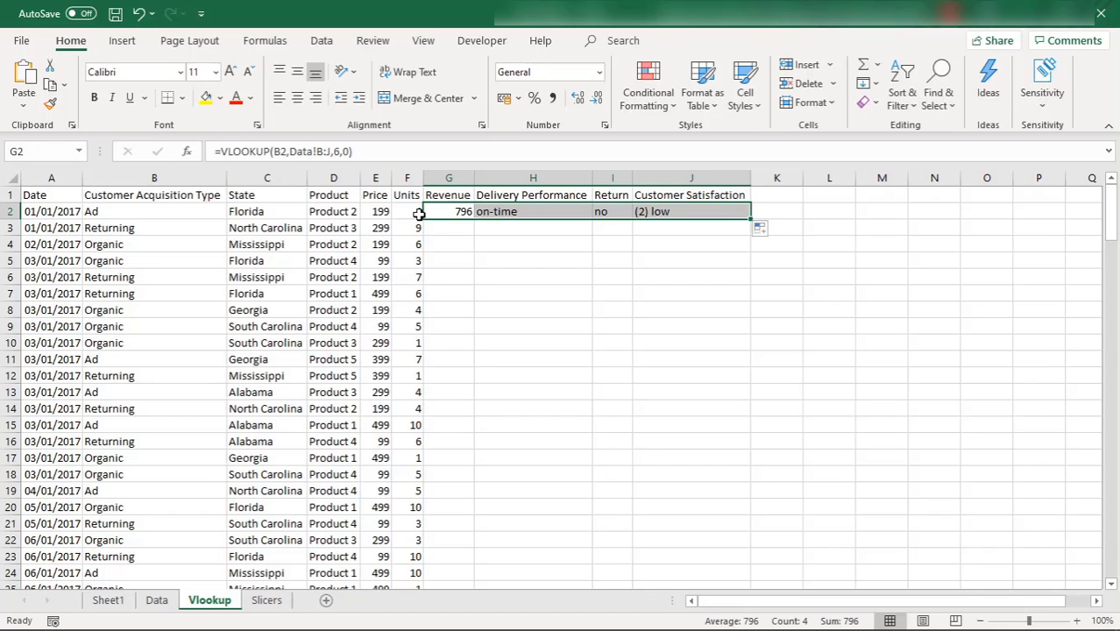
Compare the Delivery Performance, Return and Customer Satisfaction values in row 2 with those on the Data sheet.
left_click(150, 603)
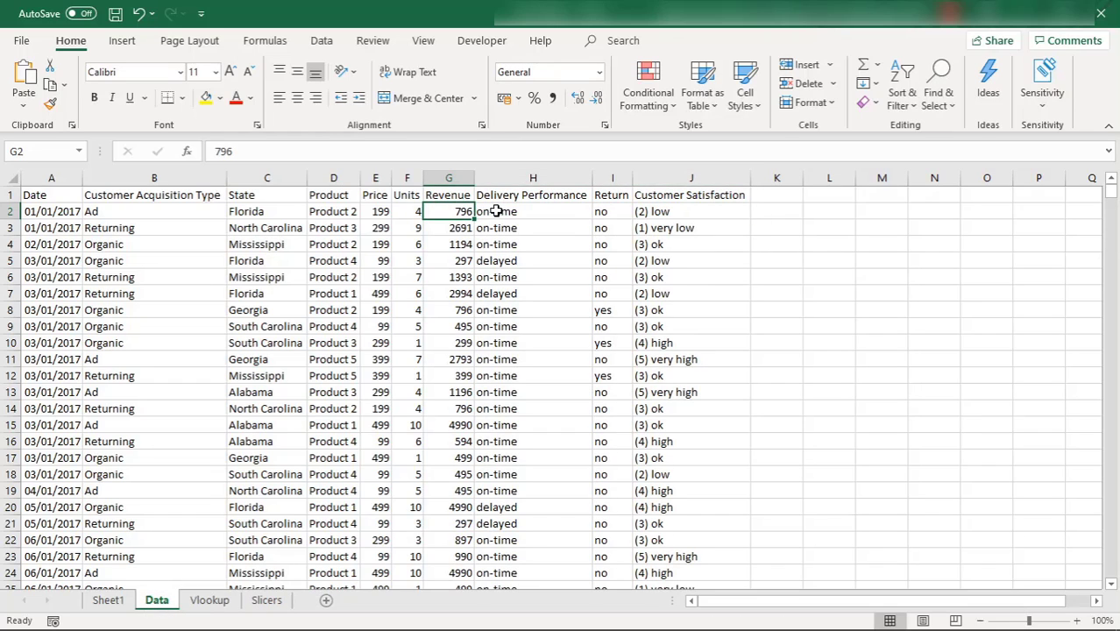
left_click(208, 600)
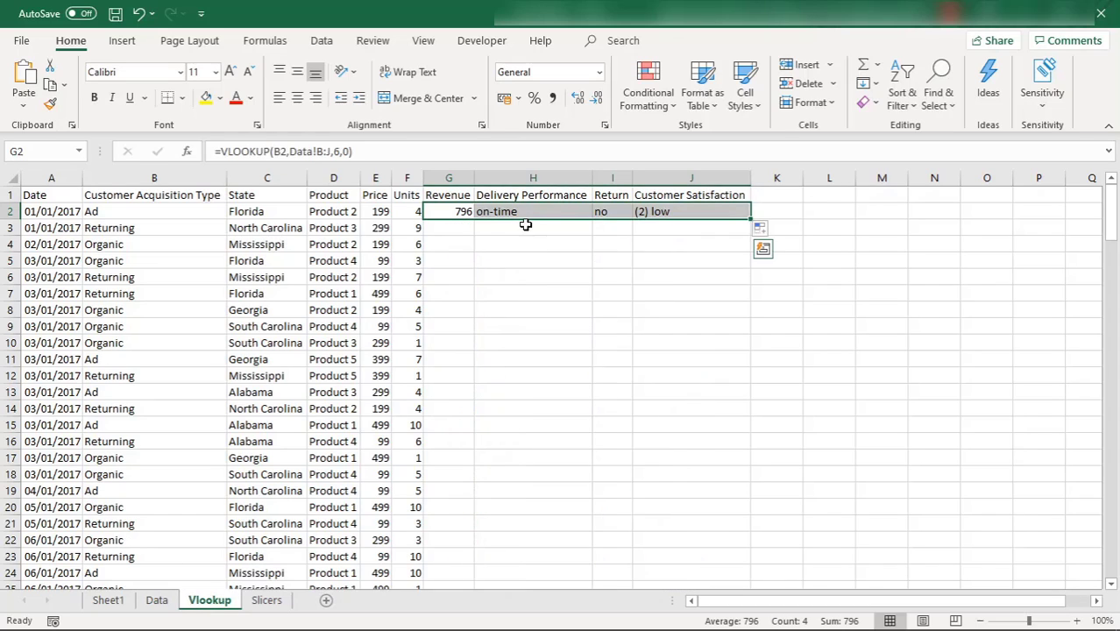
left_click(156, 601)
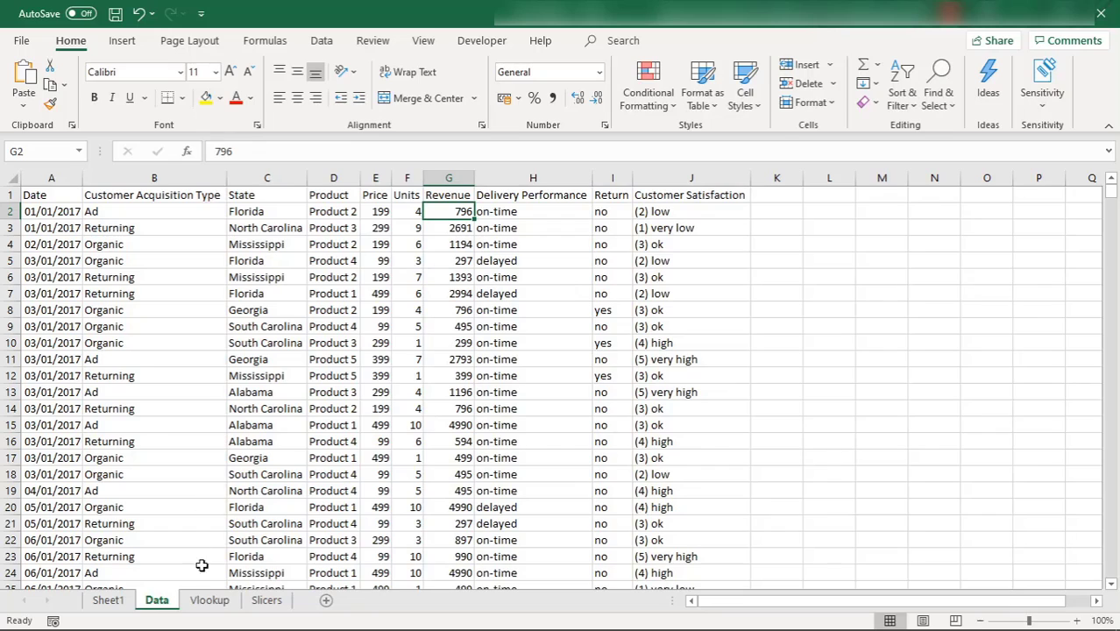
left_click(209, 600)
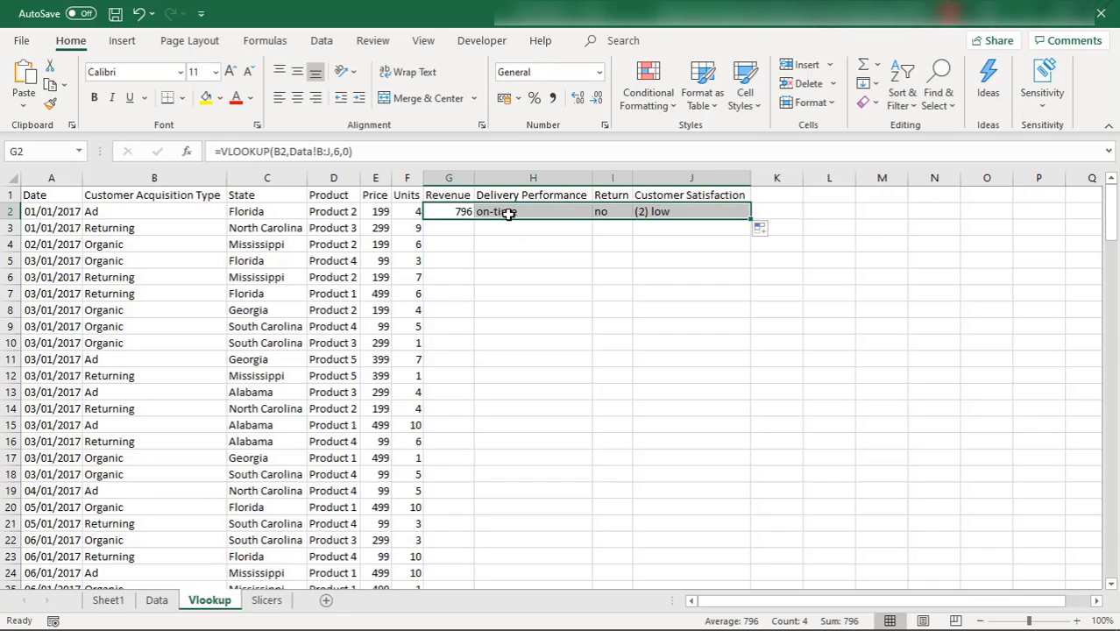
Fill the Revenue formula in G2 down to G14.
left_click(448, 216)
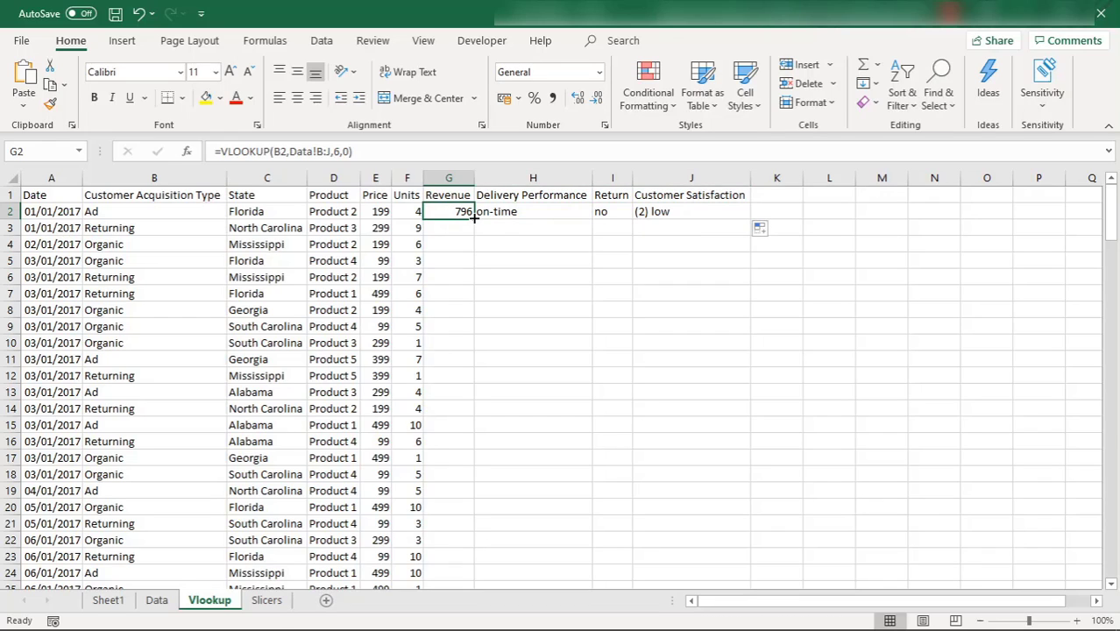
left_click_drag(474, 219, 474, 219)
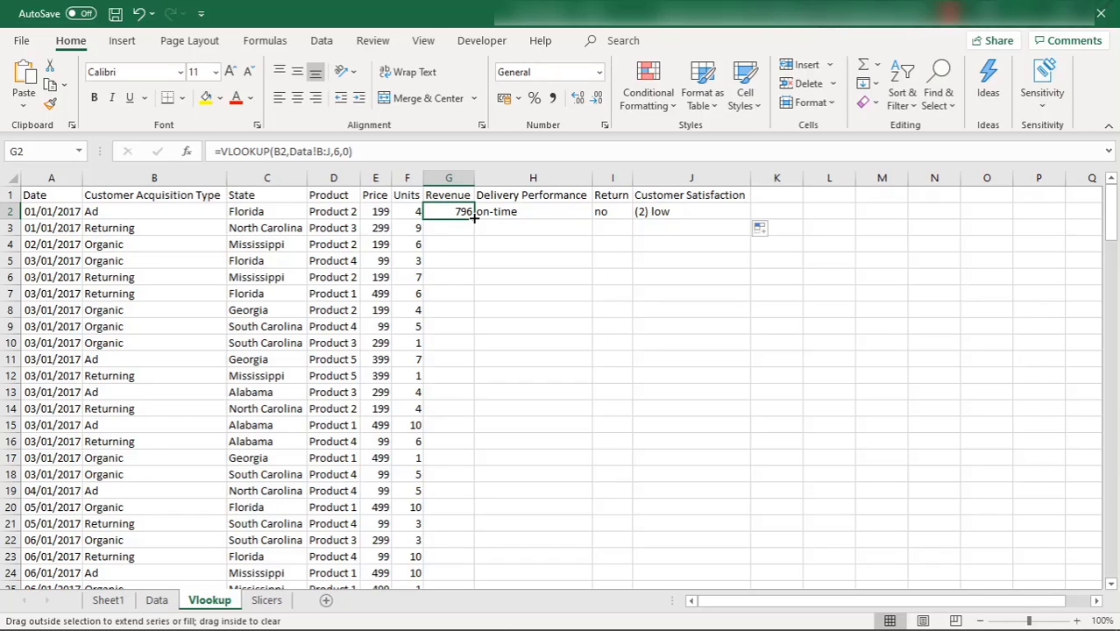
left_click_drag(474, 219, 459, 412)
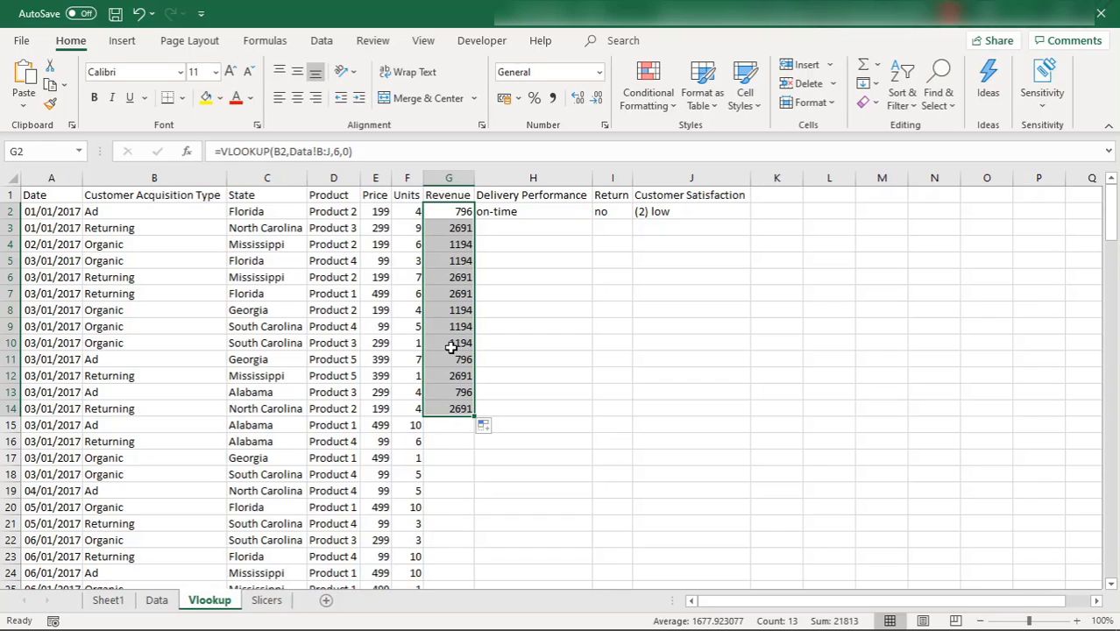
Fill G2 across to J2 and G2:J2 down to row 5, and compare the results with the Data sheet.
left_click(464, 211)
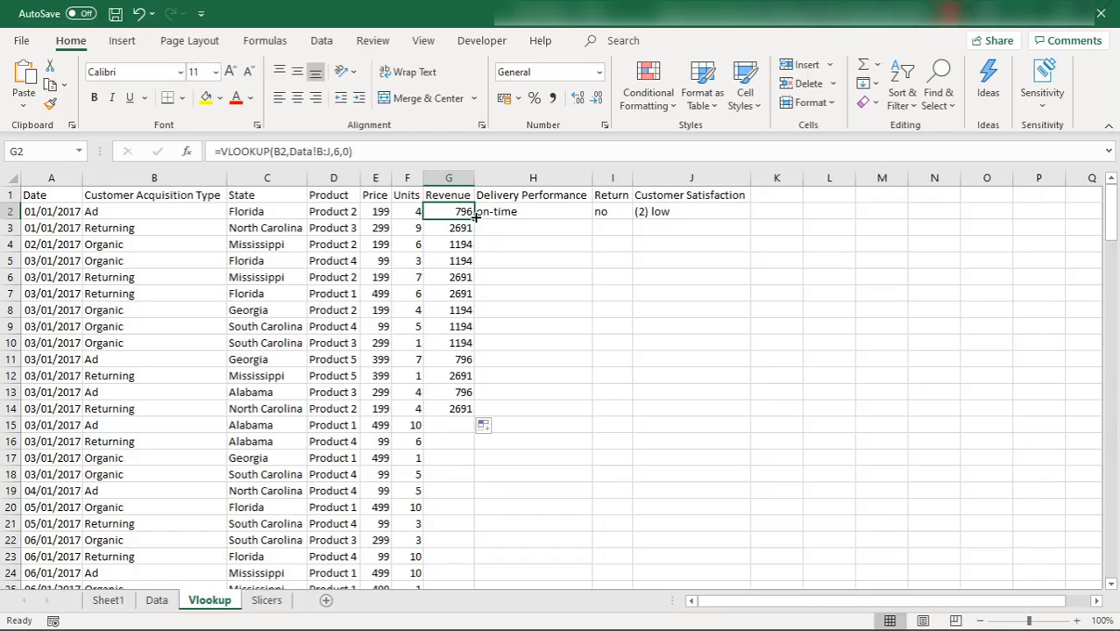
left_click_drag(474, 217, 718, 226)
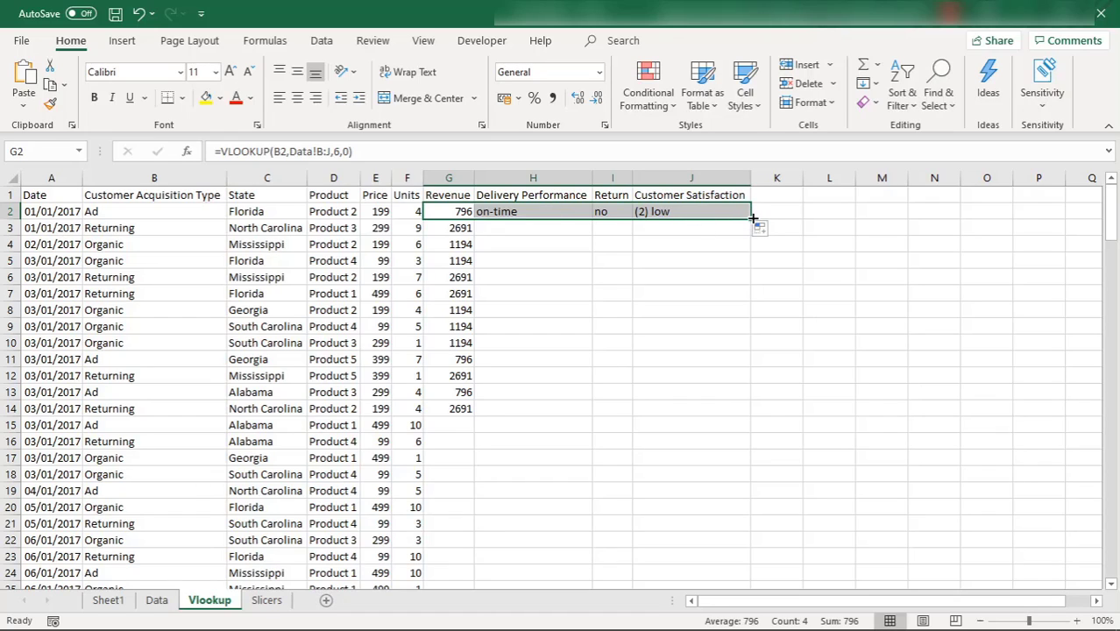
left_click_drag(752, 218, 750, 263)
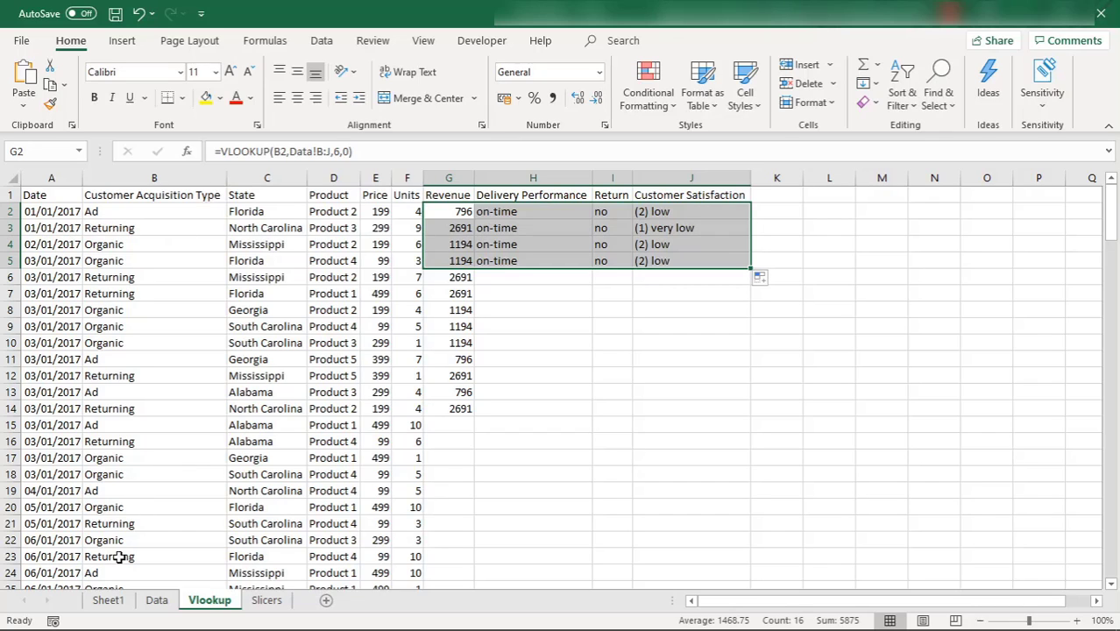
left_click(156, 603)
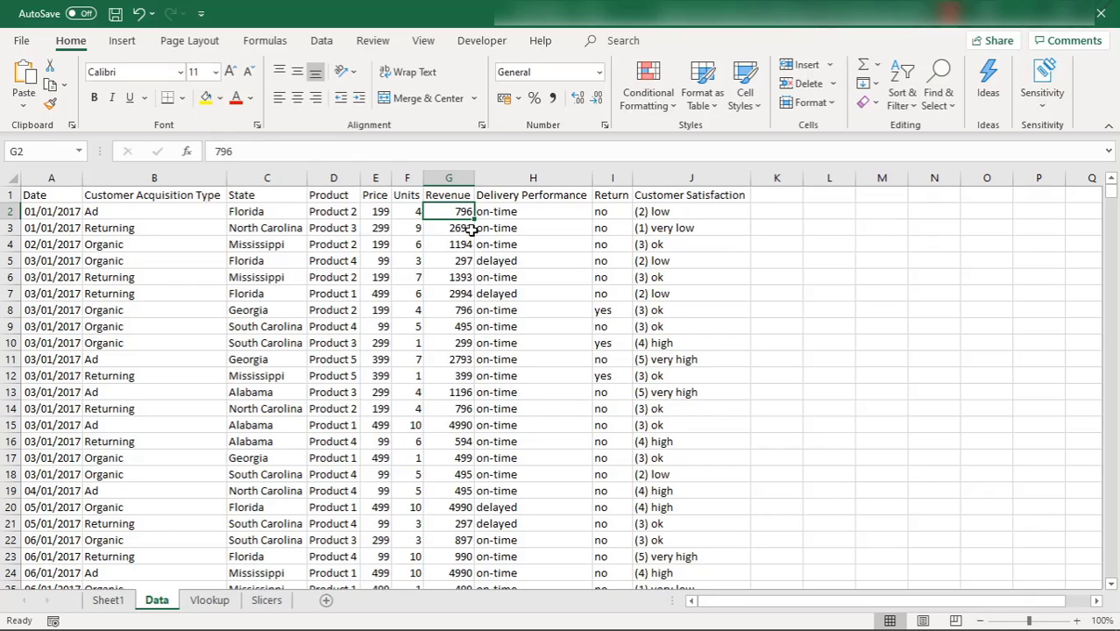
left_click(214, 600)
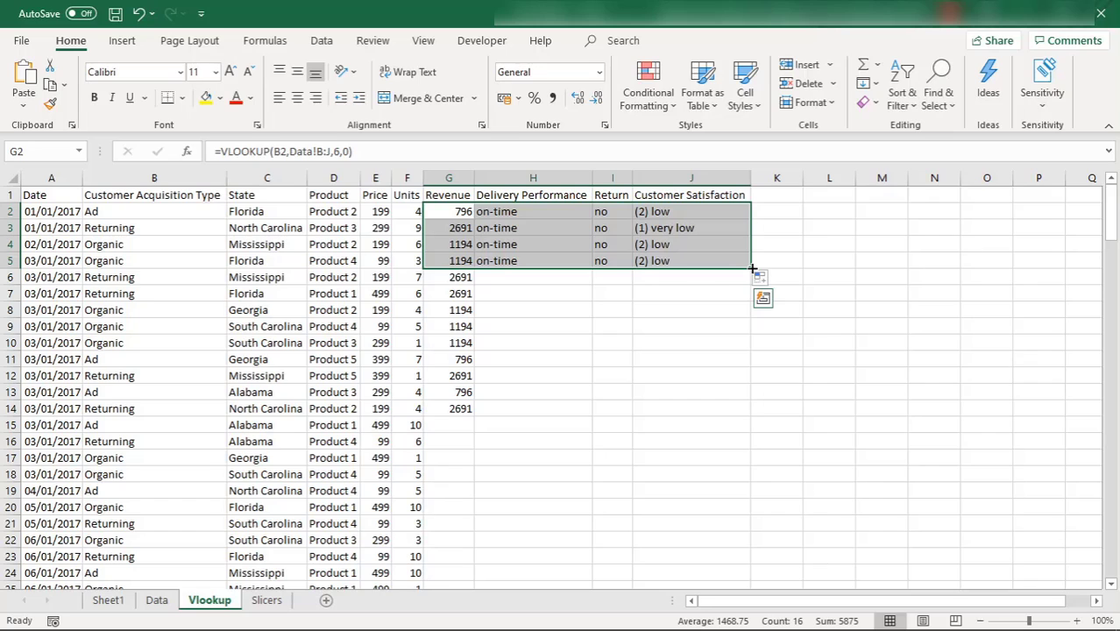
Clear the contents of G3:J14, keeping only the row 2 formulas.
left_click(68, 176)
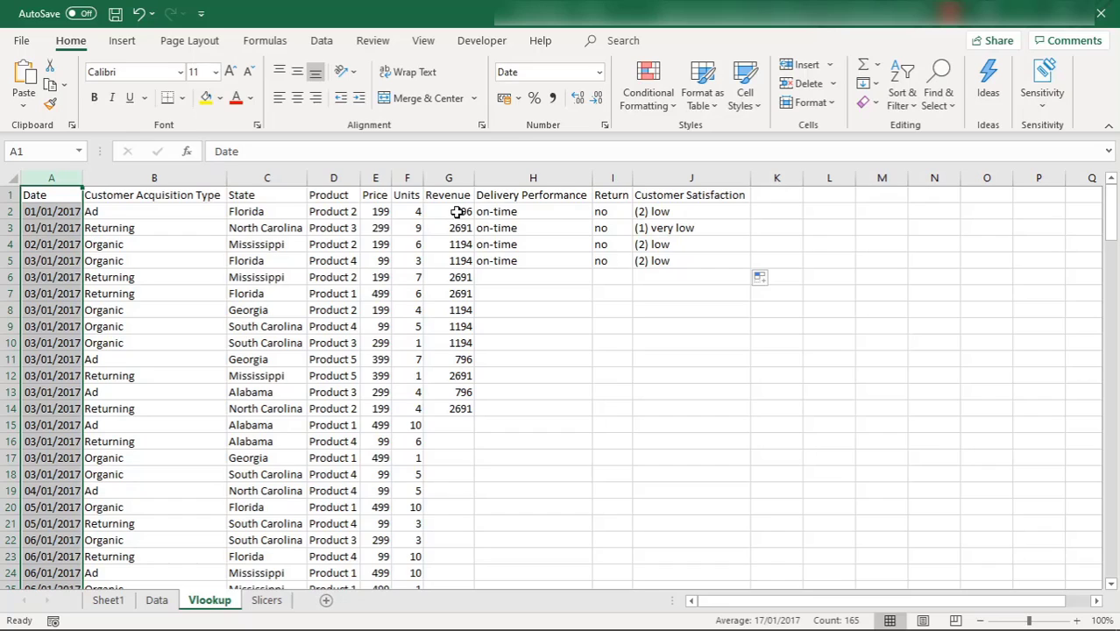
left_click_drag(458, 226, 690, 410)
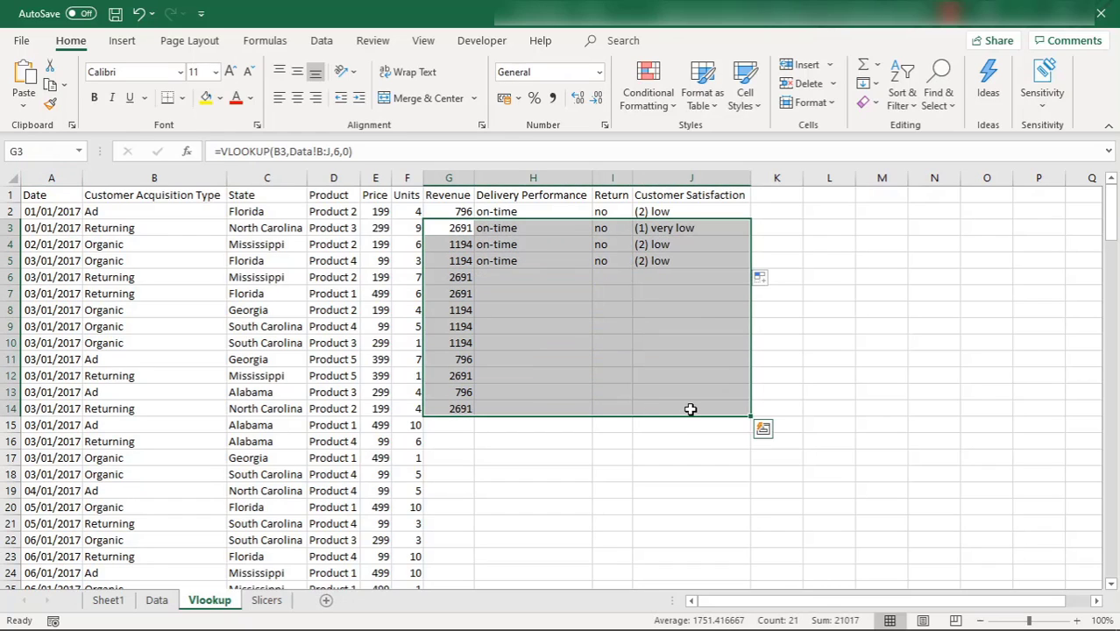
key("Delete")
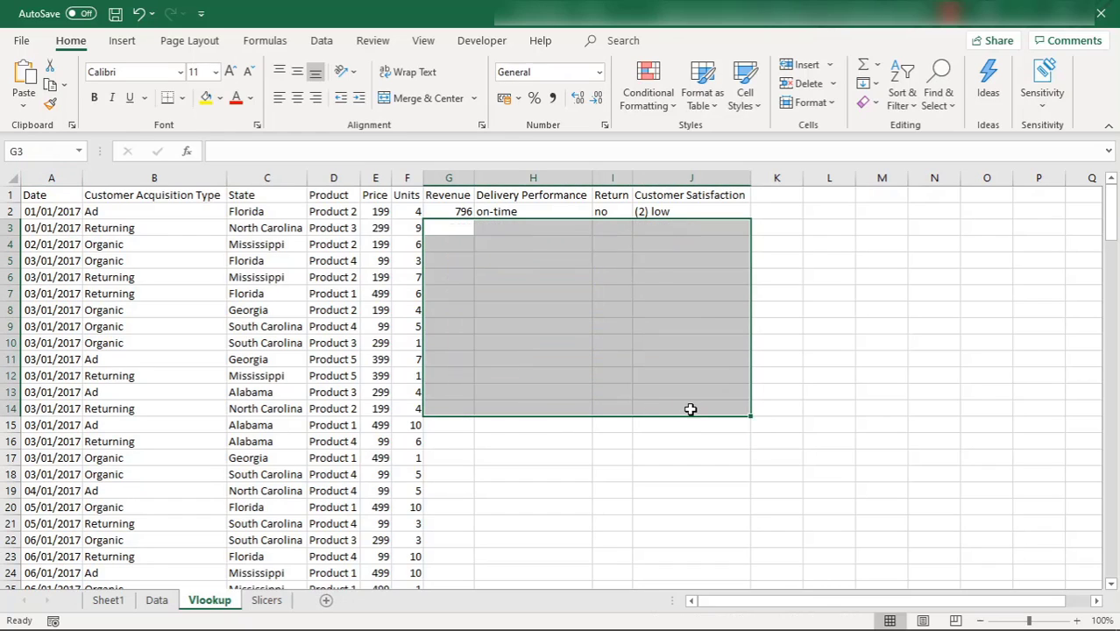
Fill the G2 formula down the whole Revenue column and across row 2 to J2.
left_click(454, 206)
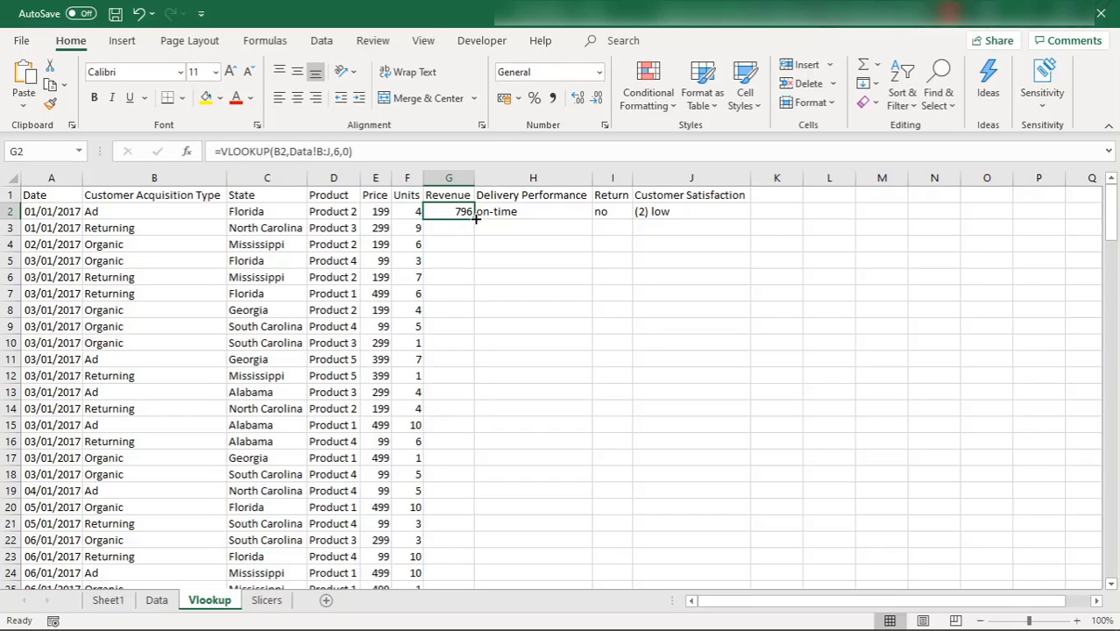
double_click(474, 218)
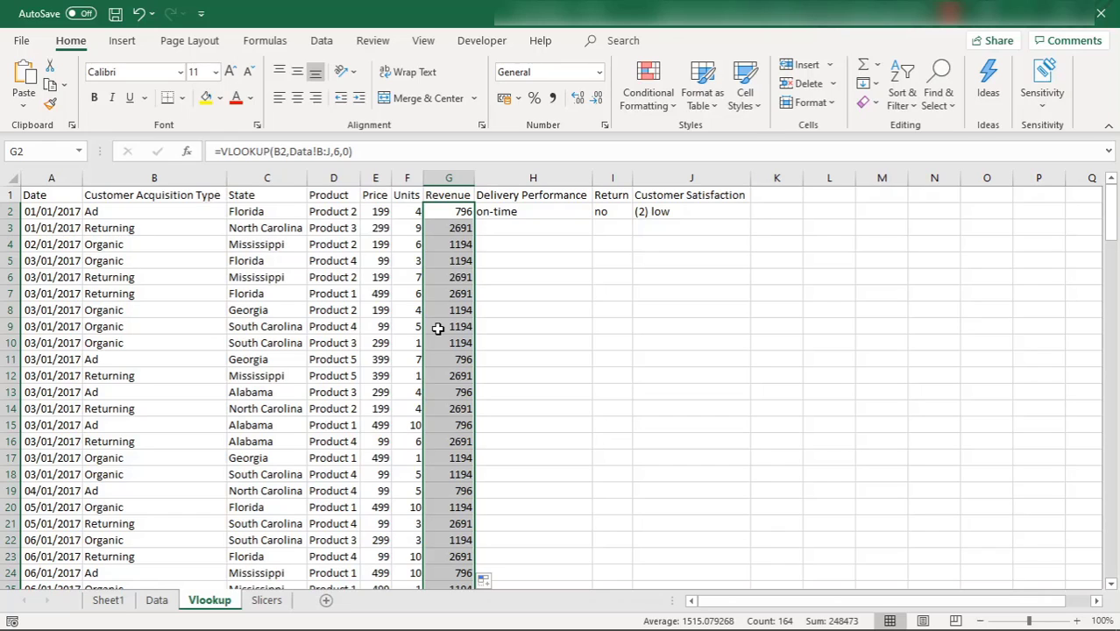
left_click_drag(452, 213, 689, 211)
left_click(452, 213)
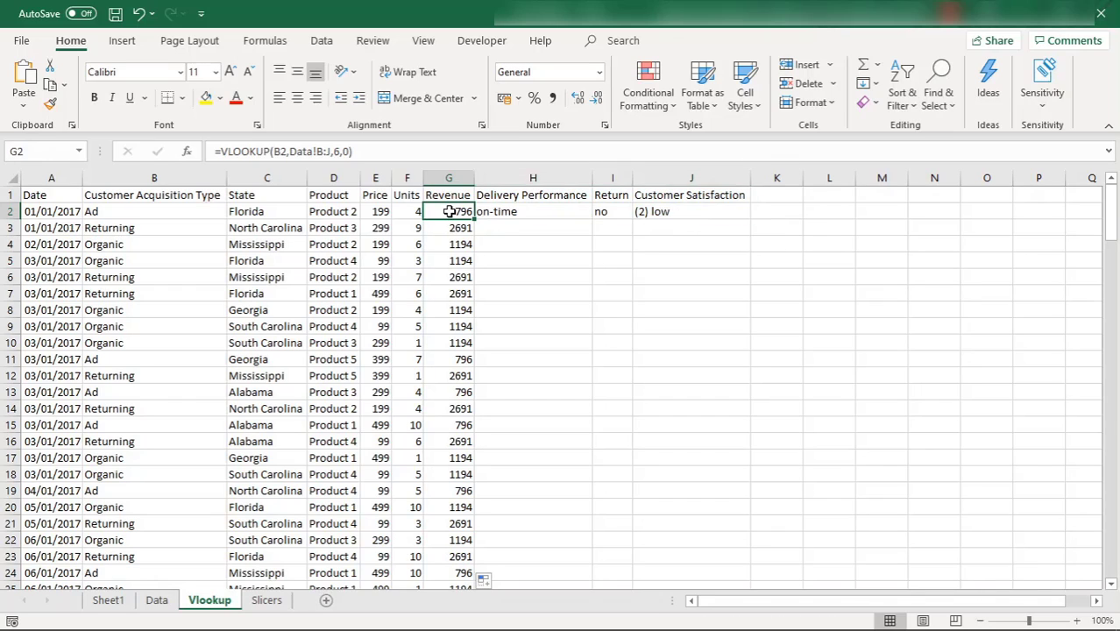
left_click_drag(476, 218, 733, 215)
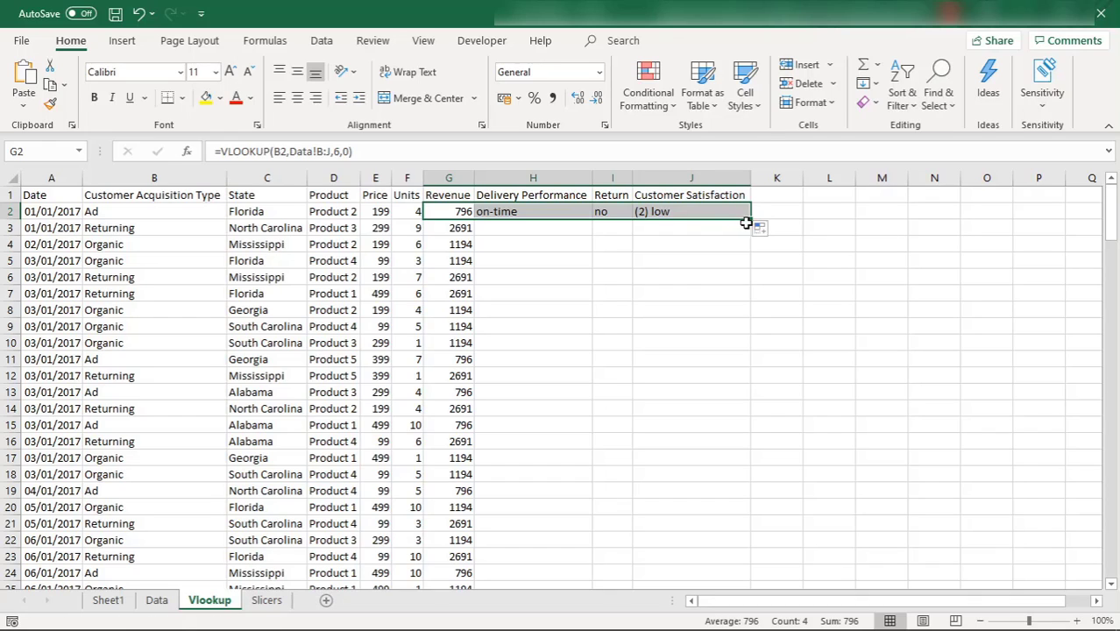
left_click_drag(751, 220, 722, 223)
Undo the latest formula fills so that only row 2 of columns G:J is filled.
key("ctrl+z")
key("ctrl+z")
key("ctrl+z")
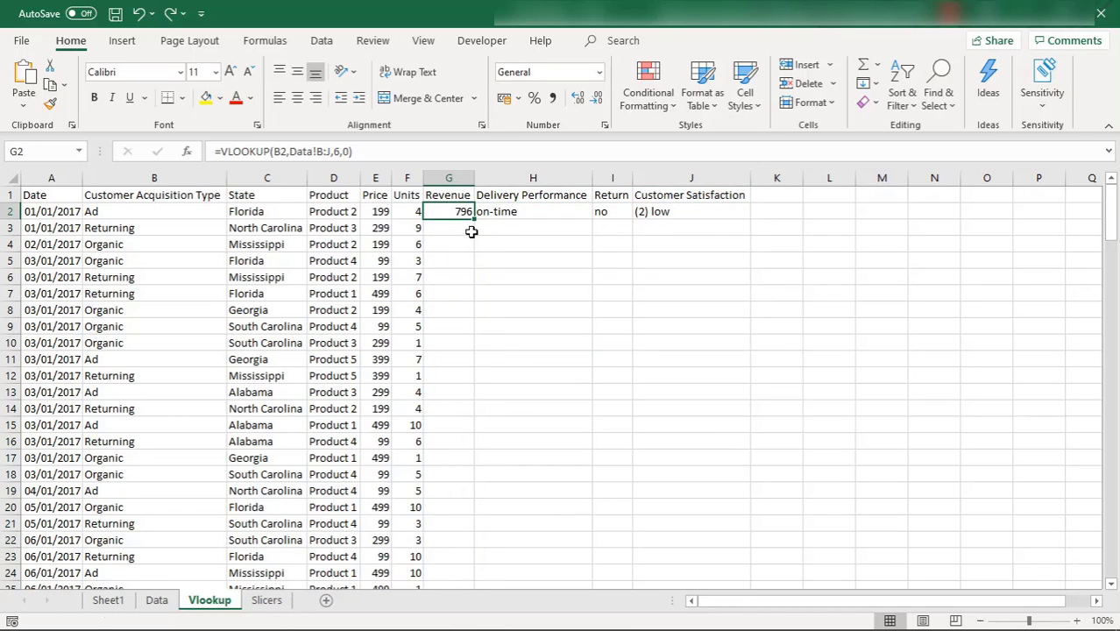
Fill the VLOOKUP formulas in G2:J2 down through the last data row and look over the filled rows.
left_click_drag(473, 213, 743, 223)
double_click(749, 220)
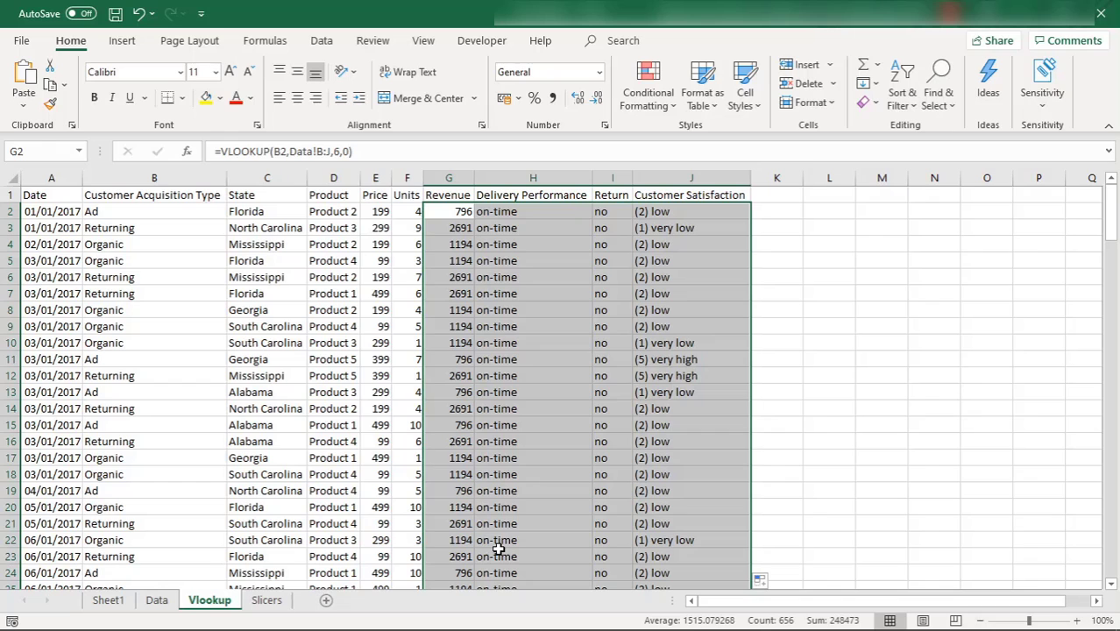
left_click_drag(1114, 213, 1057, 210)
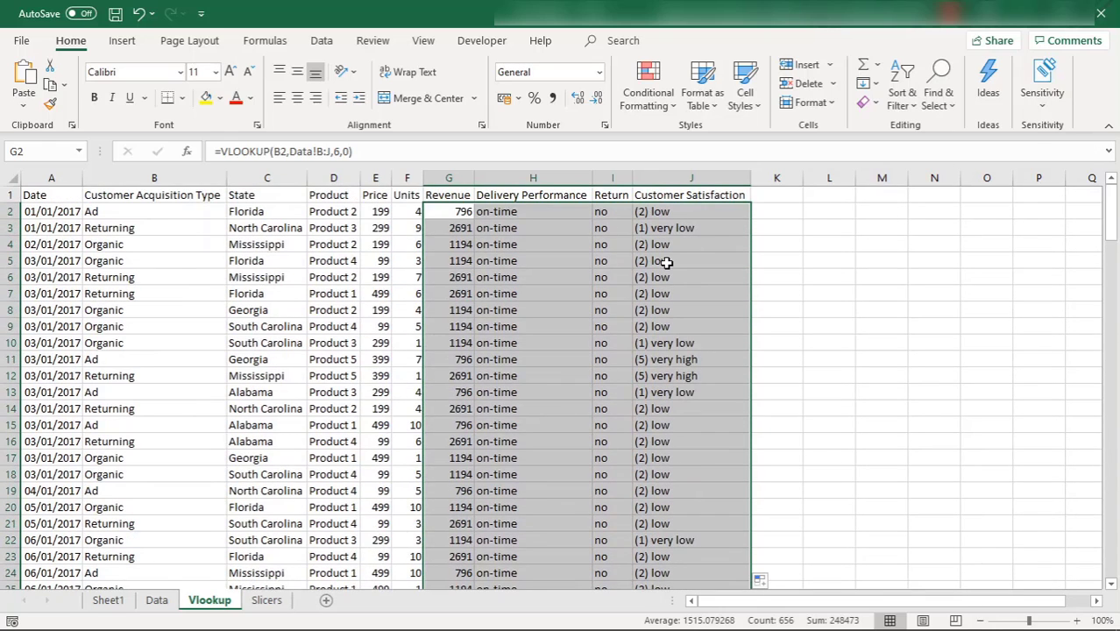